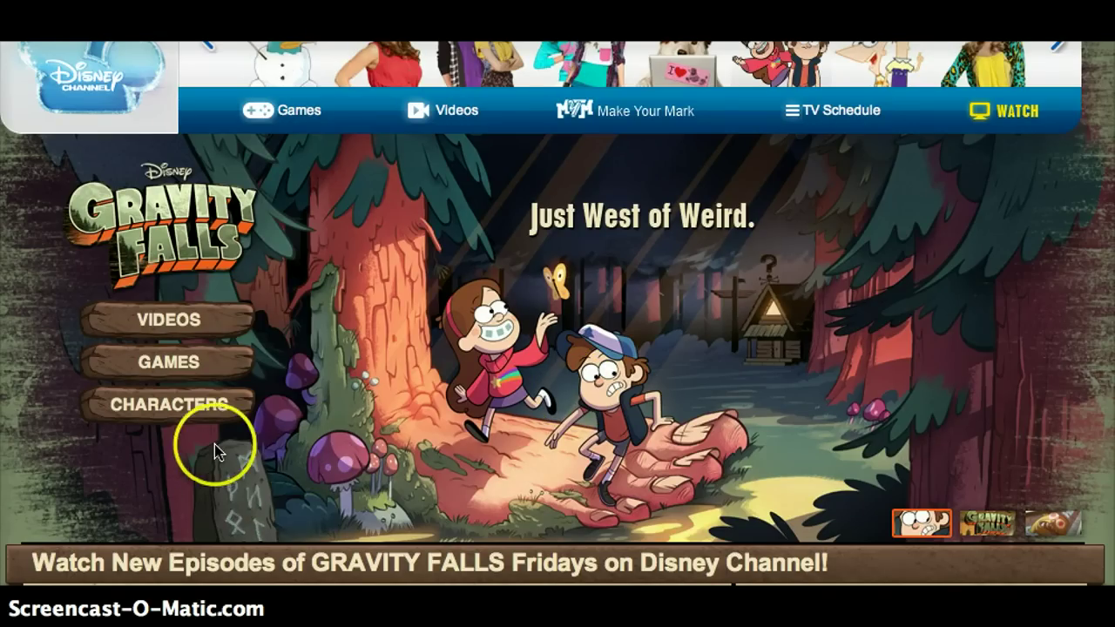
# Open the Gravity Falls games page and go to its Games & Activities list
pyautogui.click(183, 366)
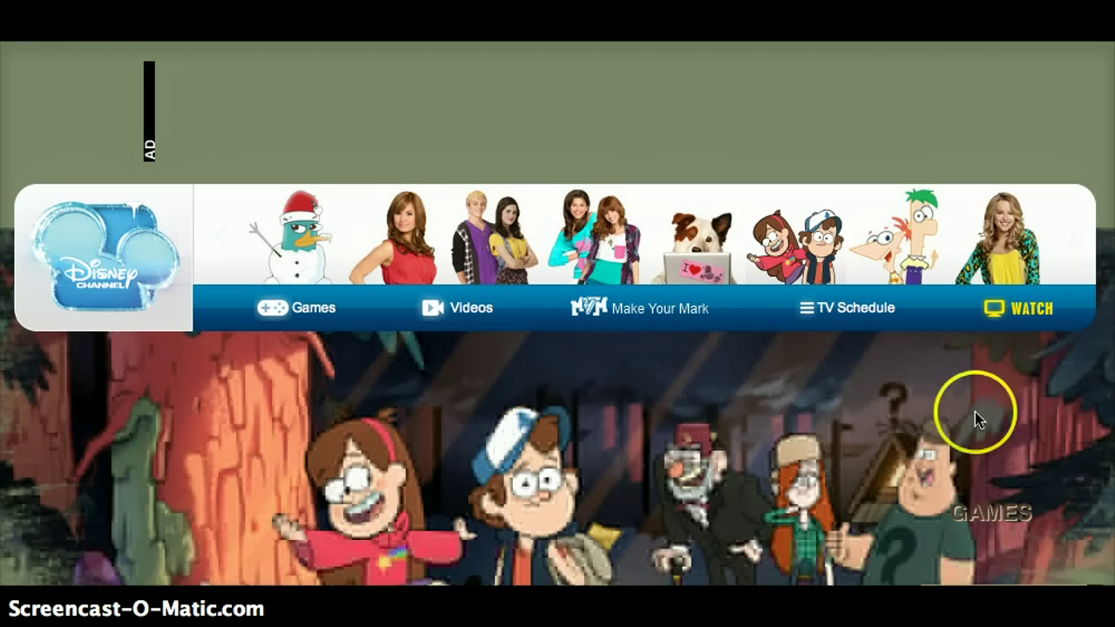
pyautogui.scroll(-3, 557, 324)
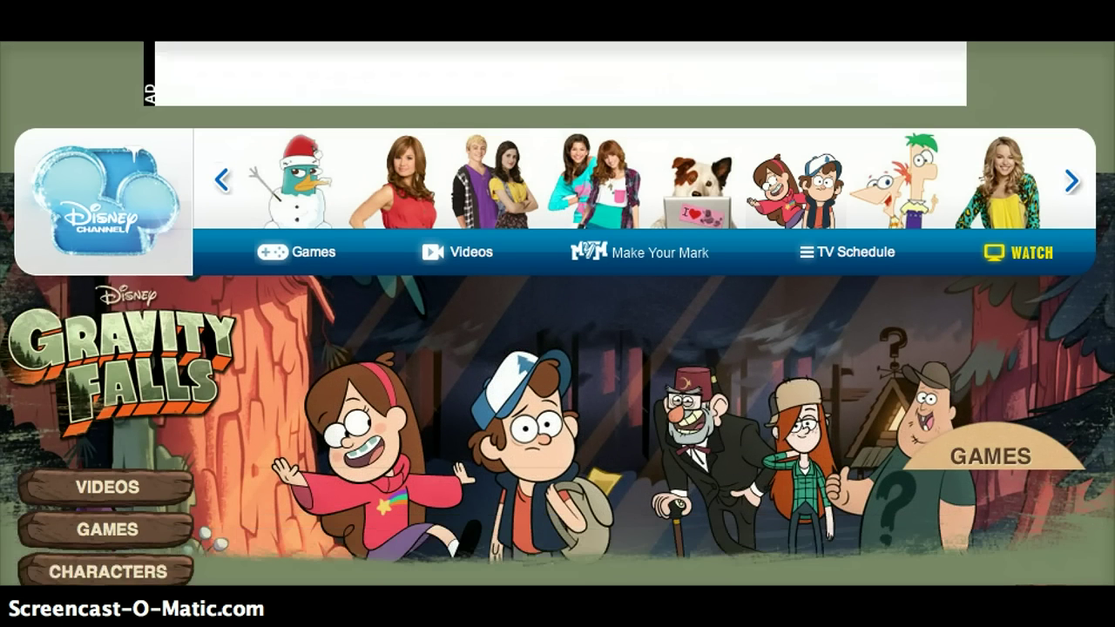
pyautogui.moveTo(1108, 131); pyautogui.dragTo(1090, 563)
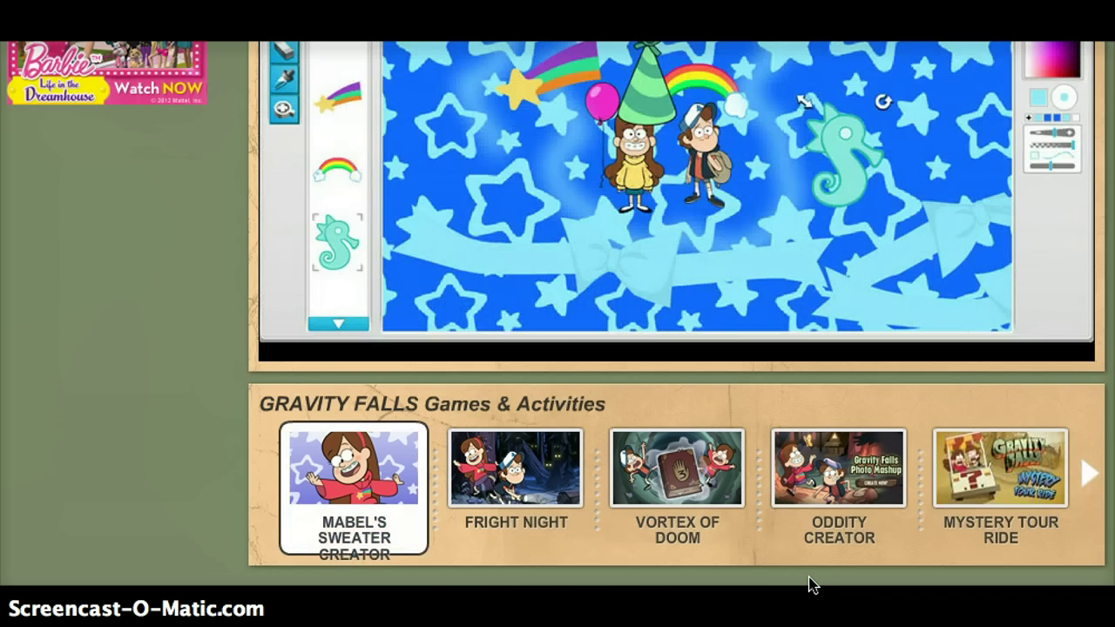
pyautogui.click(827, 547)
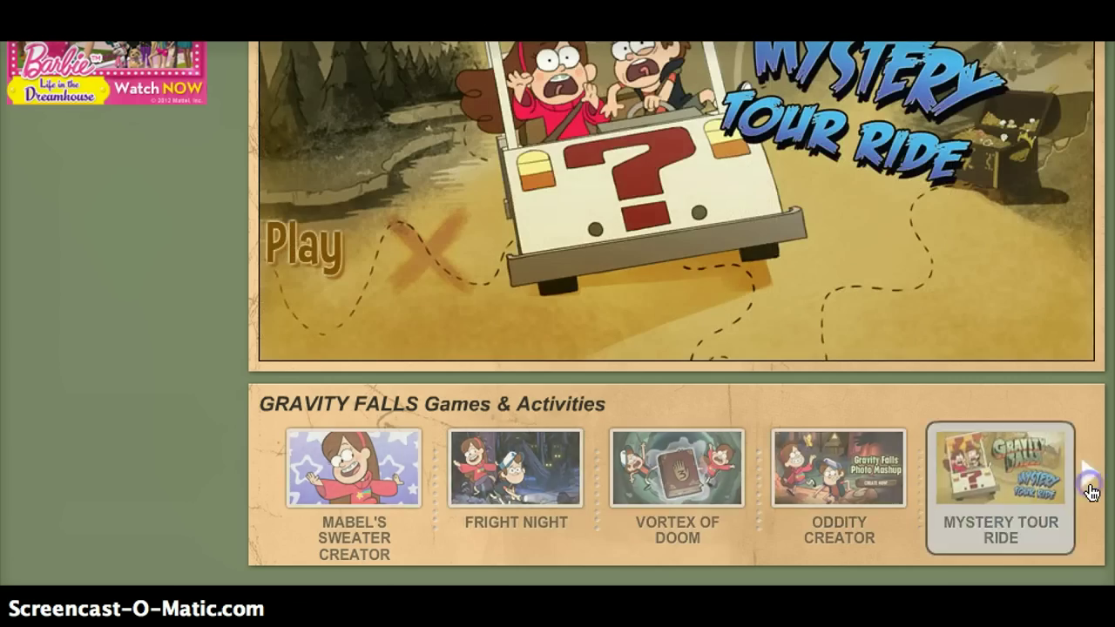
# Browse the Games & Activities list and open Mabel's Sweater Creator
pyautogui.click(1088, 478)
pyautogui.click(262, 475)
pyautogui.click(261, 470)
pyautogui.click(281, 473)
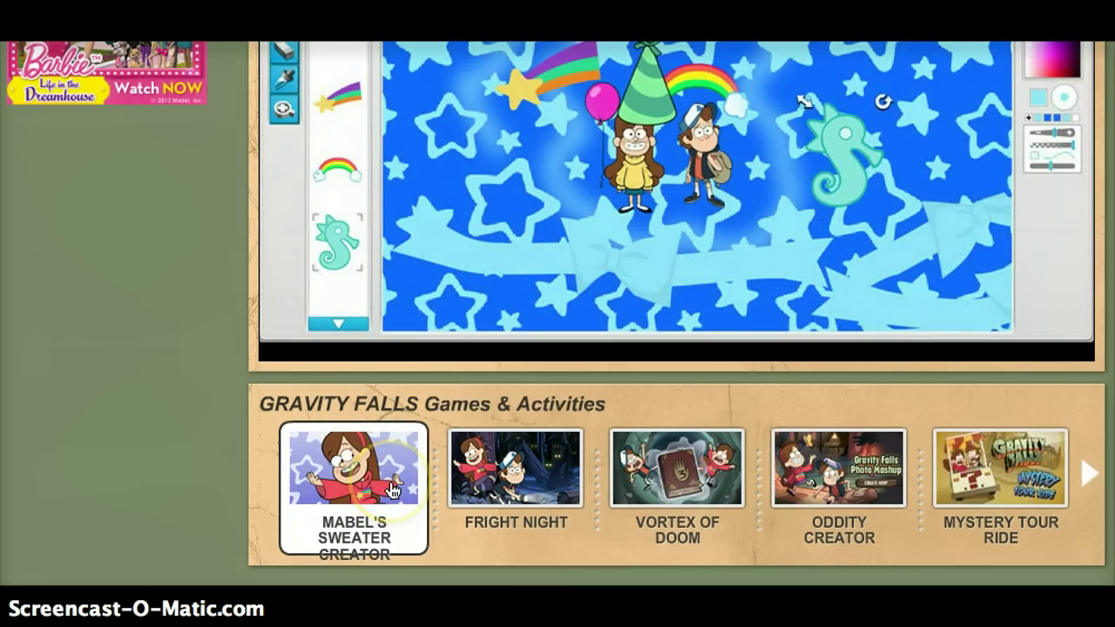
pyautogui.click(392, 490)
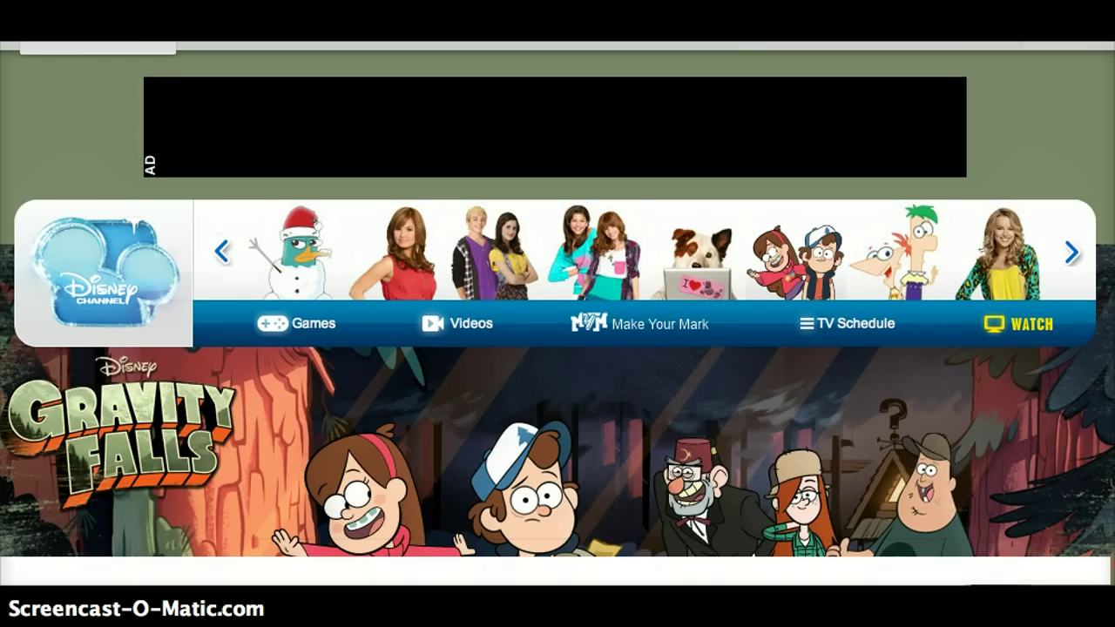
# Bring the loaded sweater designer into view and start it with a blank canvas
pyautogui.moveTo(1111, 288); pyautogui.dragTo(1112, 354)
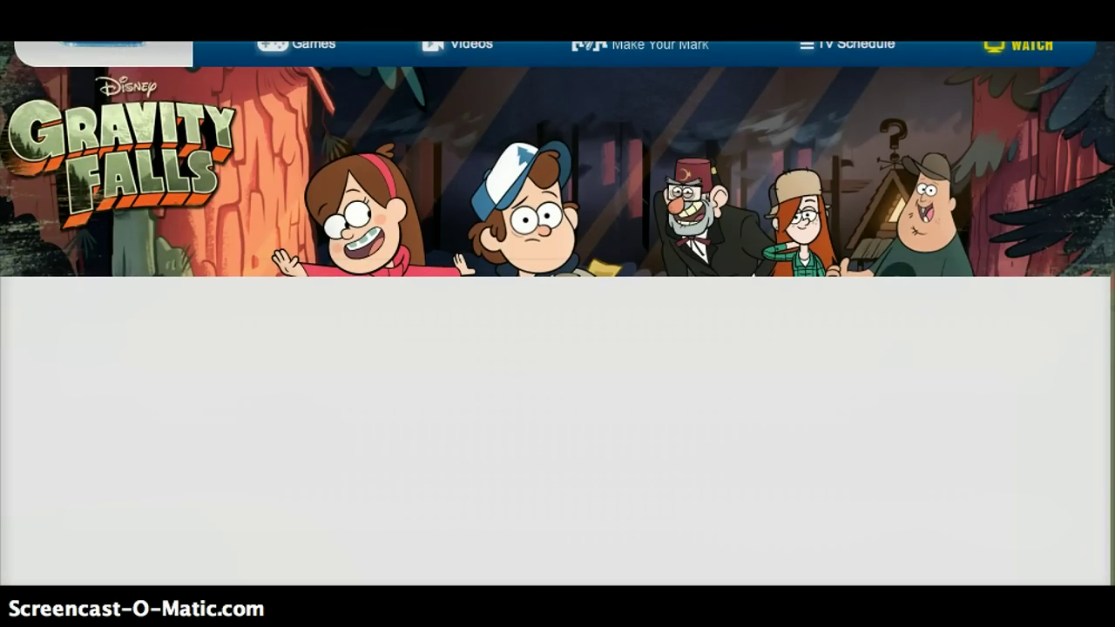
pyautogui.scroll(-3, 558, 313)
pyautogui.scroll(1, 557, 313)
pyautogui.scroll(-1, 557, 313)
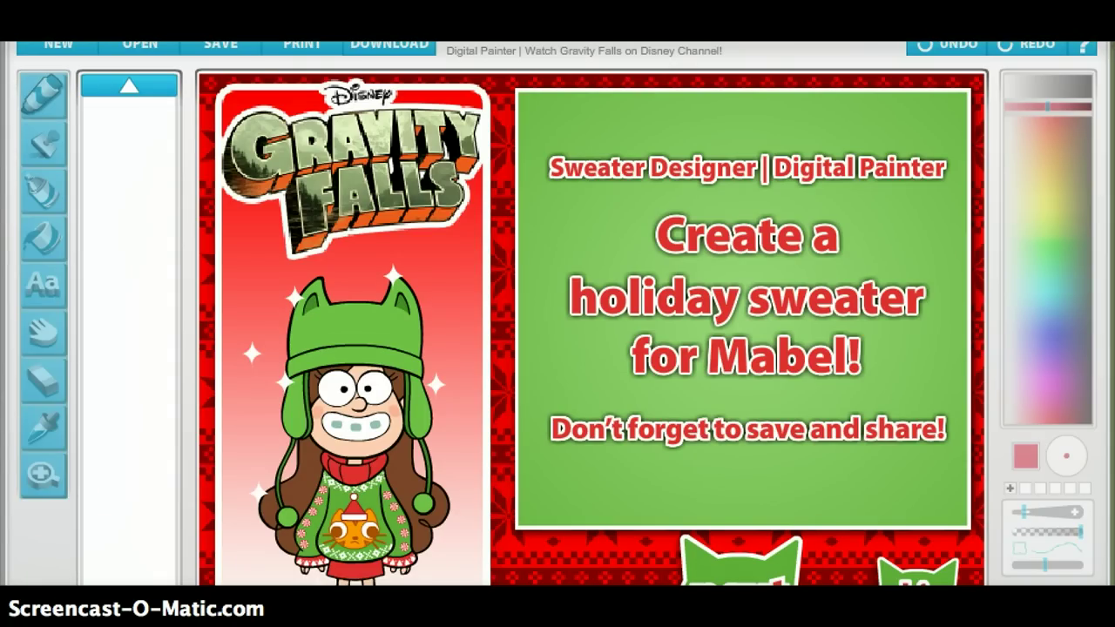
pyautogui.click(913, 582)
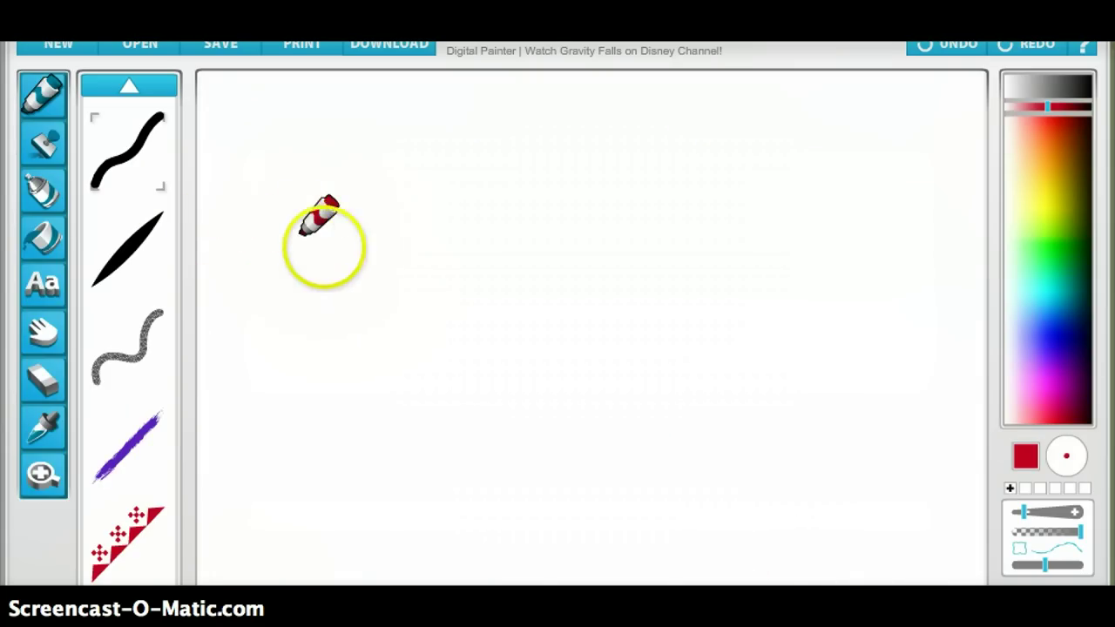
# Draw a red smiley face on the blank canvas with the round brush and scribble over it
pyautogui.moveTo(443, 207); pyautogui.dragTo(445, 252)
pyautogui.moveTo(547, 212); pyautogui.dragTo(546, 261)
pyautogui.moveTo(407, 246)
pyautogui.mouseDown()
pyautogui.moveTo(647, 201)
pyautogui.moveTo(646, 188)
pyautogui.mouseUp()
pyautogui.moveTo(585, 303)
pyautogui.mouseDown()
pyautogui.moveTo(486, 387)
pyautogui.moveTo(611, 263)
pyautogui.mouseUp()
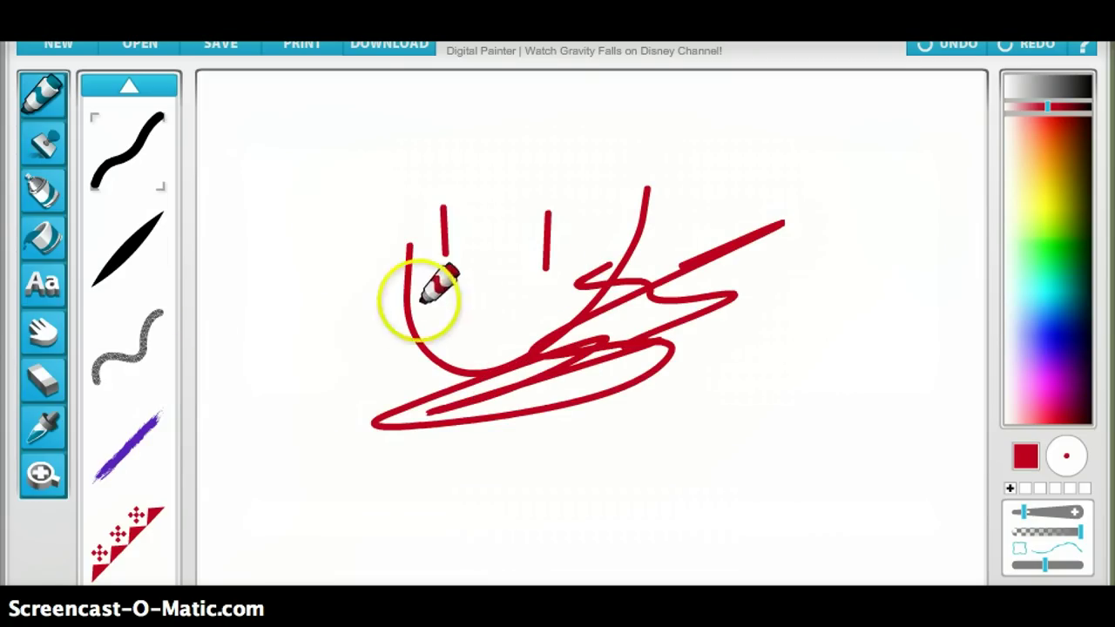
# Draw two red curves and a blue zigzag stroke across the scribble with the tapered brush
pyautogui.click(116, 175)
pyautogui.click(96, 251)
pyautogui.moveTo(246, 258)
pyautogui.mouseDown()
pyautogui.moveTo(275, 273)
pyautogui.moveTo(498, 250)
pyautogui.mouseUp()
pyautogui.moveTo(378, 214)
pyautogui.mouseDown()
pyautogui.moveTo(727, 364)
pyautogui.moveTo(828, 446)
pyautogui.mouseUp()
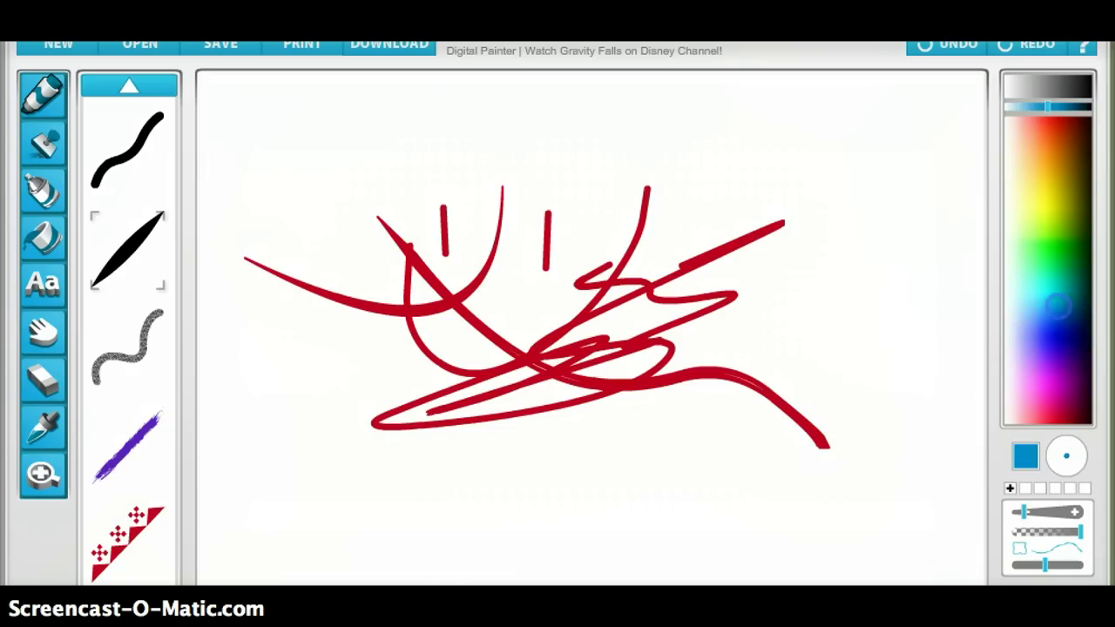
pyautogui.moveTo(732, 340)
pyautogui.mouseDown()
pyautogui.moveTo(660, 424)
pyautogui.moveTo(597, 466)
pyautogui.mouseUp()
# Paint thick blue strokes and large loops over the scribble with the dry bristle brush
pyautogui.click(148, 414)
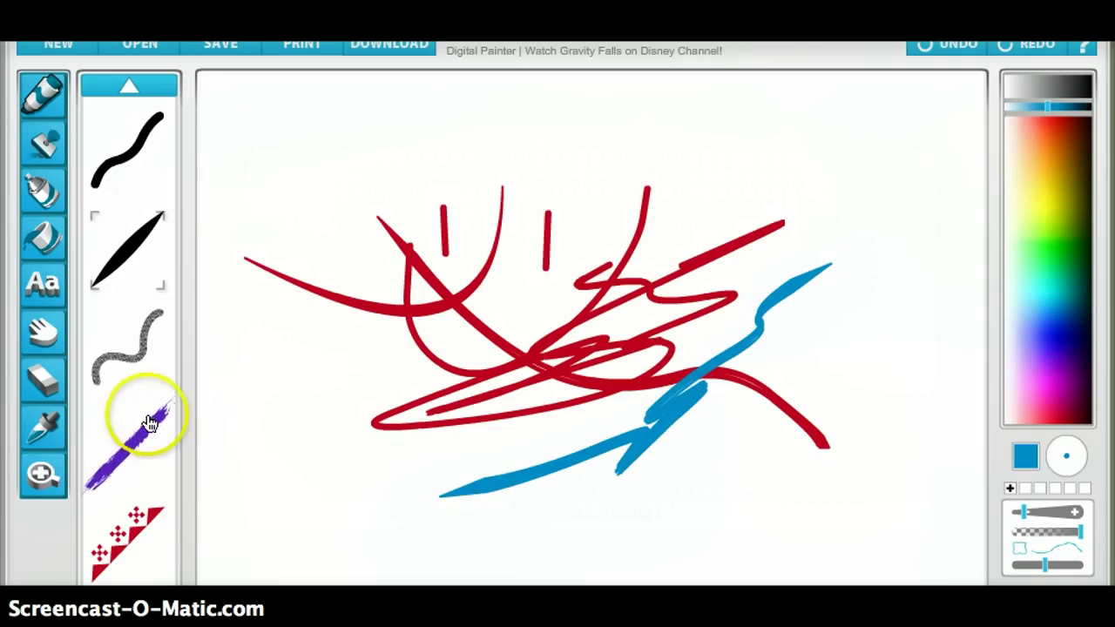
pyautogui.moveTo(413, 360); pyautogui.dragTo(575, 308)
pyautogui.moveTo(763, 295)
pyautogui.mouseDown()
pyautogui.moveTo(775, 311)
pyautogui.moveTo(575, 442)
pyautogui.moveTo(750, 305)
pyautogui.moveTo(697, 249)
pyautogui.moveTo(731, 218)
pyautogui.mouseUp()
# Add faint blue and lime green chalk strokes, and surround the drawing with a lime green patterned border
pyautogui.click(136, 373)
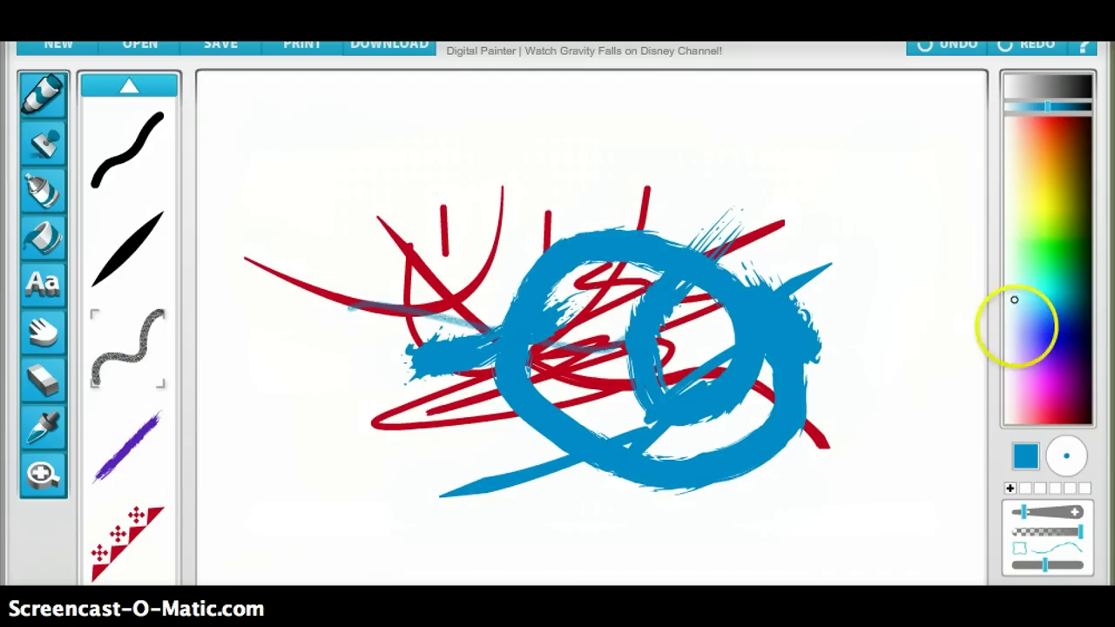
pyautogui.moveTo(321, 352)
pyautogui.mouseDown()
pyautogui.moveTo(410, 342)
pyautogui.moveTo(604, 199)
pyautogui.moveTo(900, 316)
pyautogui.moveTo(595, 377)
pyautogui.mouseUp()
pyautogui.click(126, 533)
pyautogui.moveTo(237, 155)
pyautogui.mouseDown()
pyautogui.moveTo(316, 343)
pyautogui.moveTo(580, 543)
pyautogui.moveTo(882, 388)
pyautogui.moveTo(894, 169)
pyautogui.moveTo(701, 77)
pyautogui.moveTo(460, 78)
pyautogui.moveTo(223, 131)
pyautogui.moveTo(191, 180)
pyautogui.mouseUp()
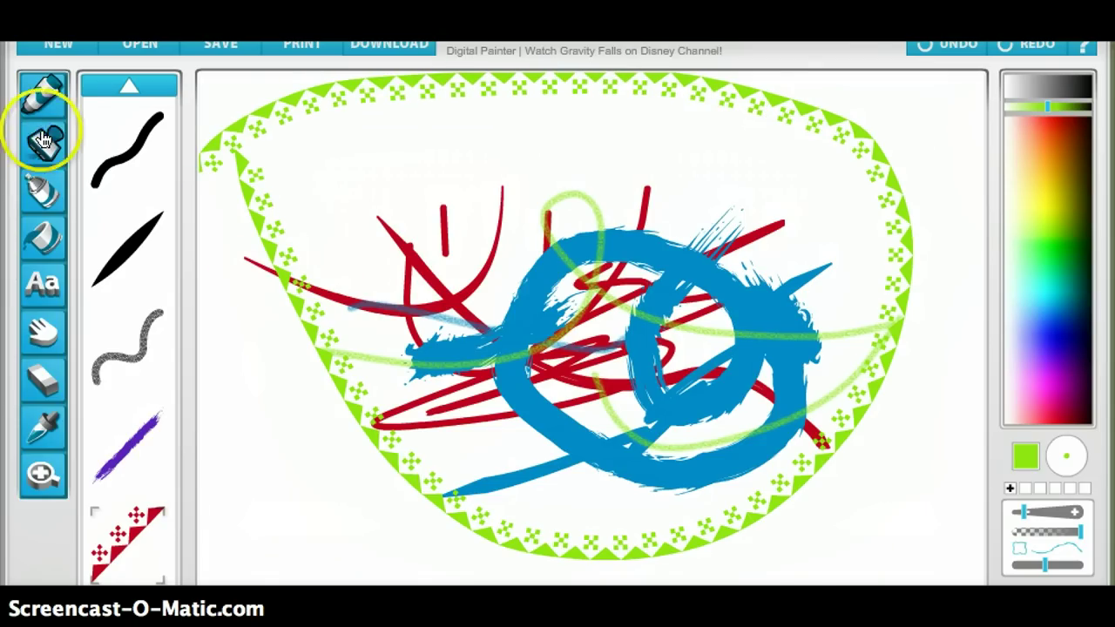
# Stamp the turquoise sweater at the canvas's left edge and an upside-down Mabel in a purple sweater over the blue loops
pyautogui.click(41, 166)
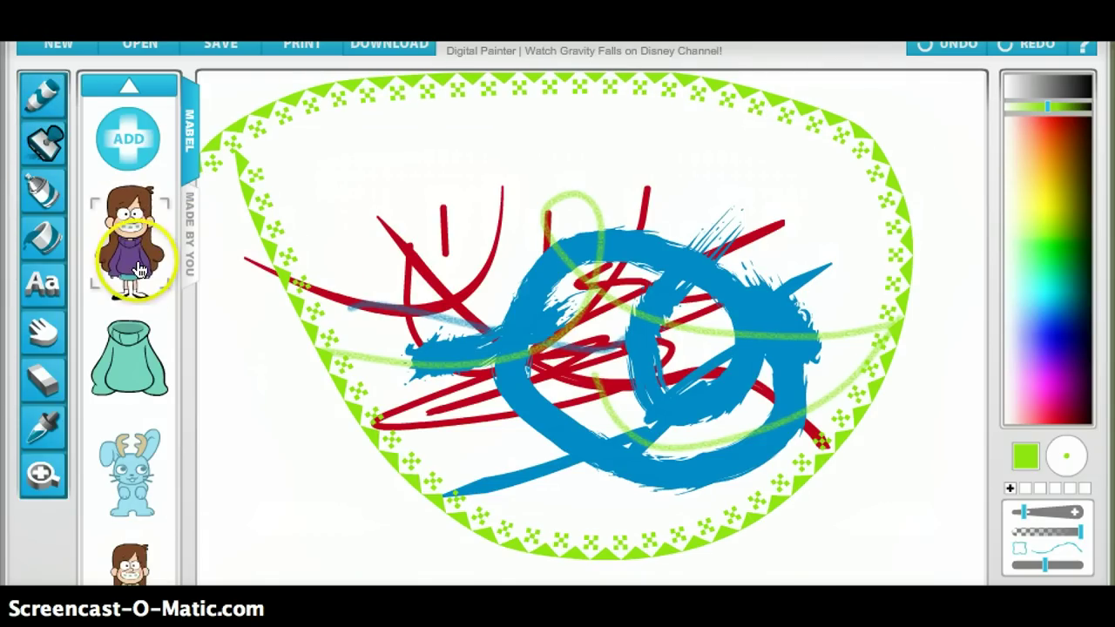
pyautogui.moveTo(133, 333)
pyautogui.mouseDown()
pyautogui.moveTo(174, 360)
pyautogui.moveTo(418, 340)
pyautogui.moveTo(59, 250)
pyautogui.moveTo(96, 234)
pyautogui.mouseUp()
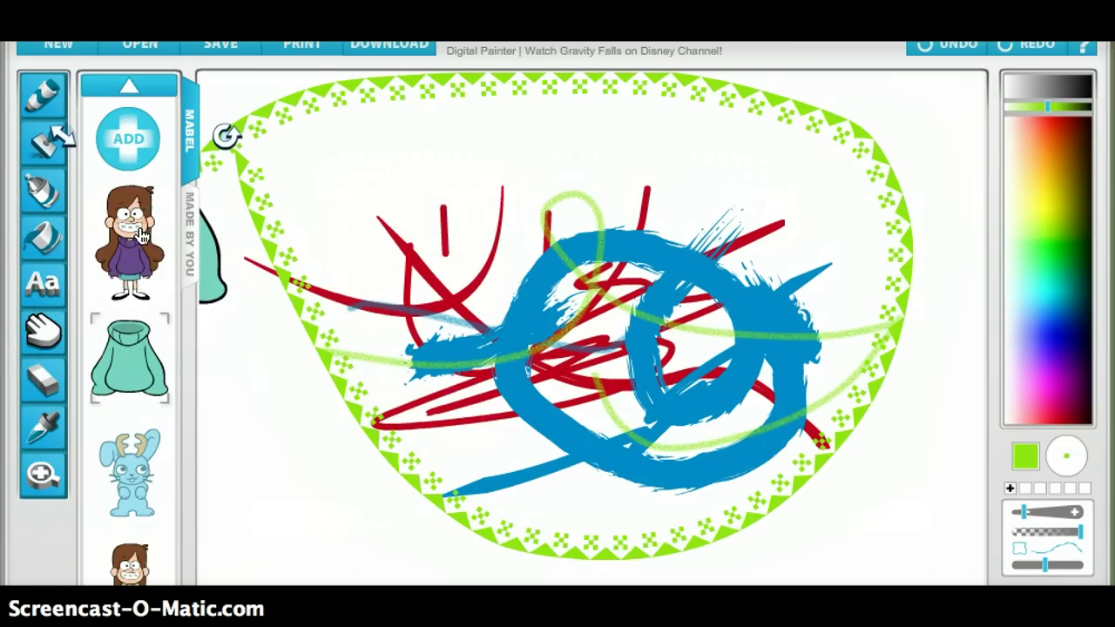
pyautogui.moveTo(154, 261)
pyautogui.mouseDown()
pyautogui.moveTo(600, 278)
pyautogui.moveTo(783, 244)
pyautogui.moveTo(797, 326)
pyautogui.moveTo(773, 327)
pyautogui.moveTo(761, 301)
pyautogui.moveTo(923, 342)
pyautogui.moveTo(569, 482)
pyautogui.moveTo(640, 509)
pyautogui.moveTo(629, 510)
pyautogui.mouseUp()
# Stamp a dense cluster of lime green antlered rabbits over the left half of the drawing
pyautogui.click(119, 484)
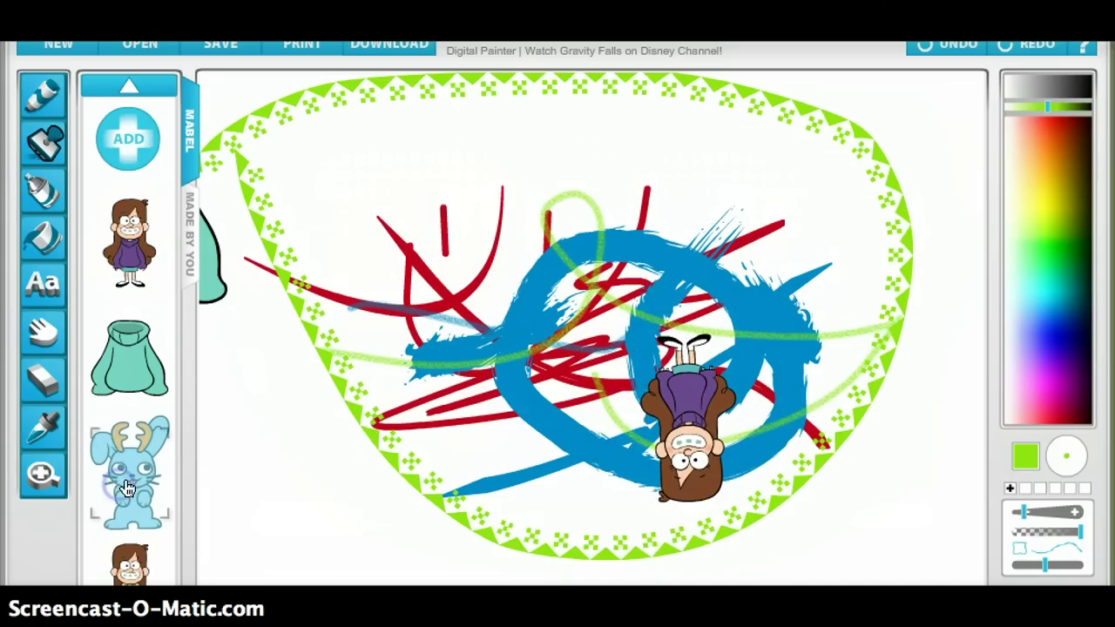
pyautogui.click(306, 416)
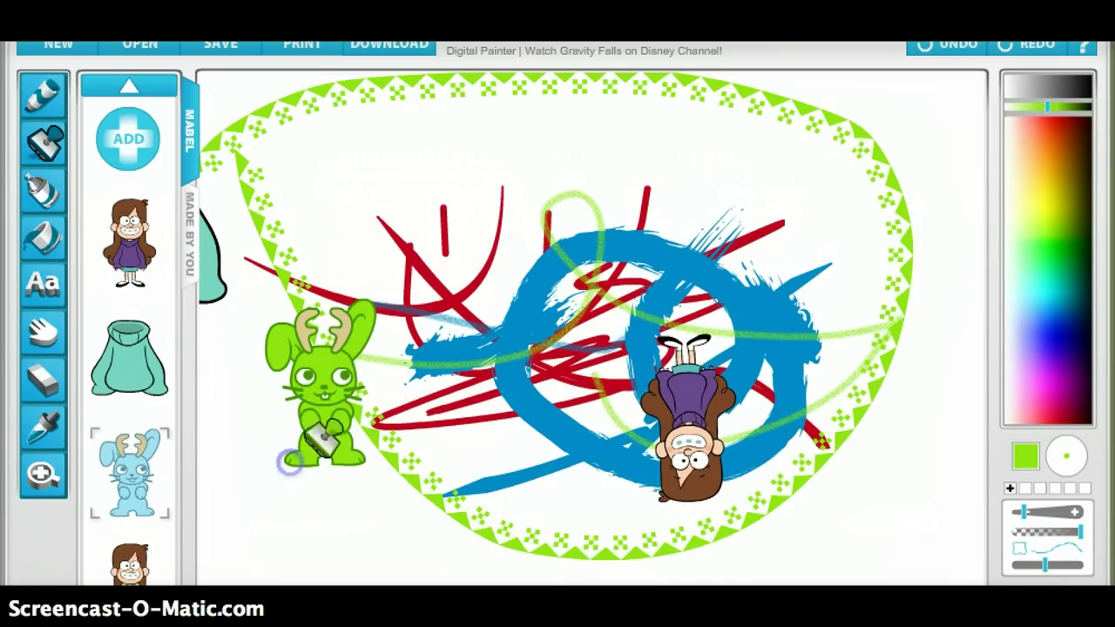
pyautogui.click(327, 399)
pyautogui.click(374, 438)
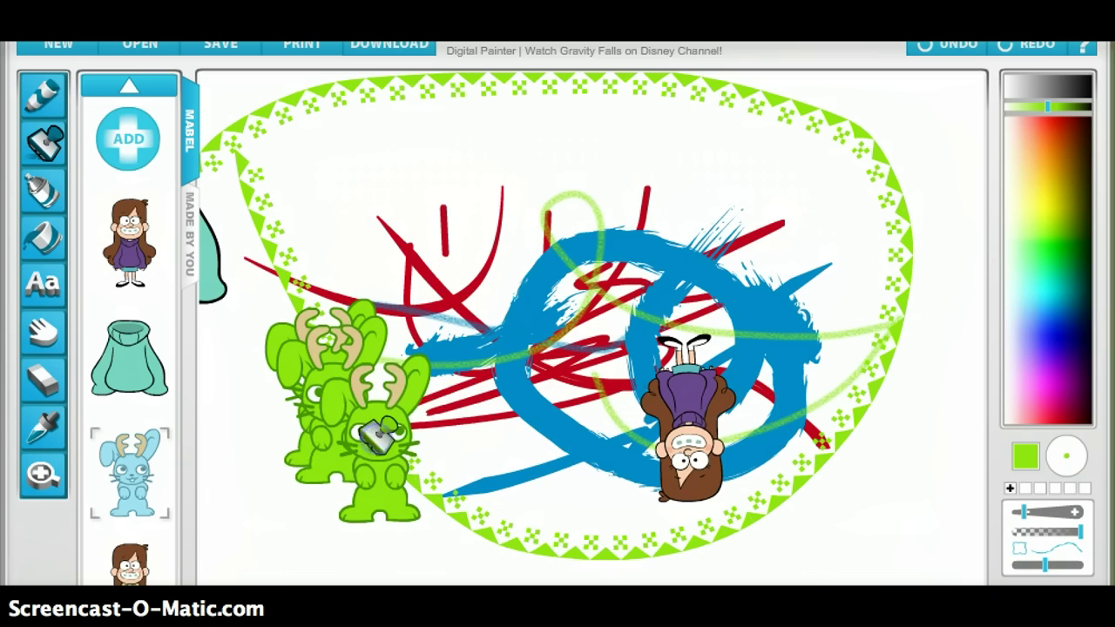
pyautogui.click(423, 382)
pyautogui.click(370, 281)
pyautogui.click(304, 356)
pyautogui.click(369, 383)
pyautogui.click(455, 375)
pyautogui.click(436, 279)
pyautogui.click(351, 326)
pyautogui.click(366, 405)
pyautogui.moveTo(481, 347)
pyautogui.mouseDown()
pyautogui.moveTo(540, 366)
pyautogui.moveTo(391, 356)
pyautogui.moveTo(304, 374)
pyautogui.moveTo(418, 400)
pyautogui.moveTo(348, 440)
pyautogui.moveTo(436, 323)
pyautogui.mouseUp()
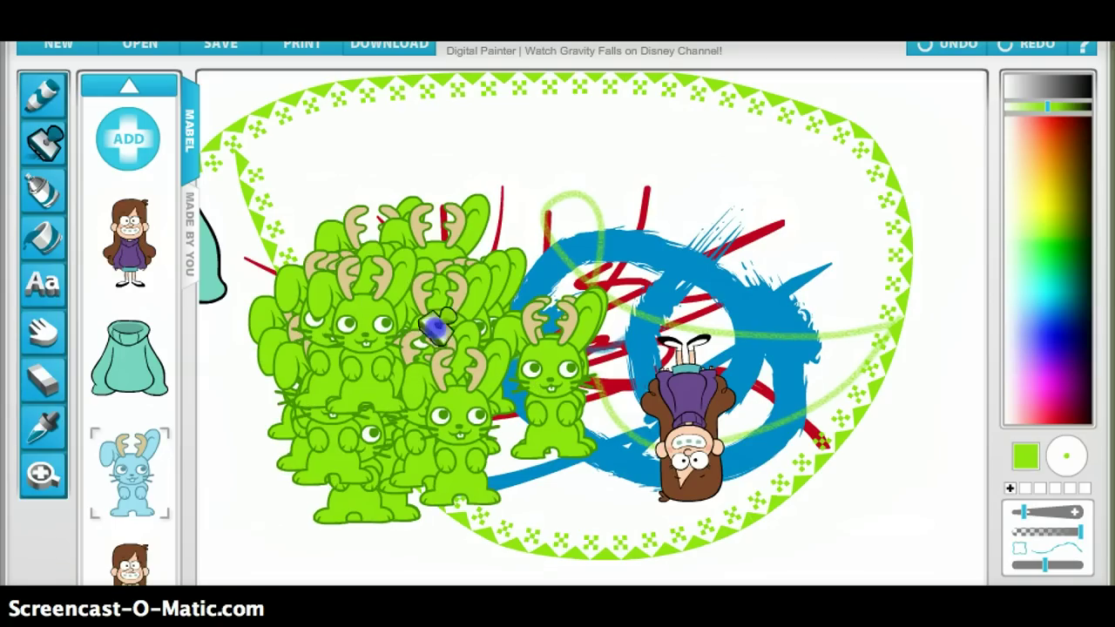
# Find the candy cane among the Mabel stamps and place it over the rightmost rabbit
pyautogui.click(188, 267)
pyautogui.click(188, 129)
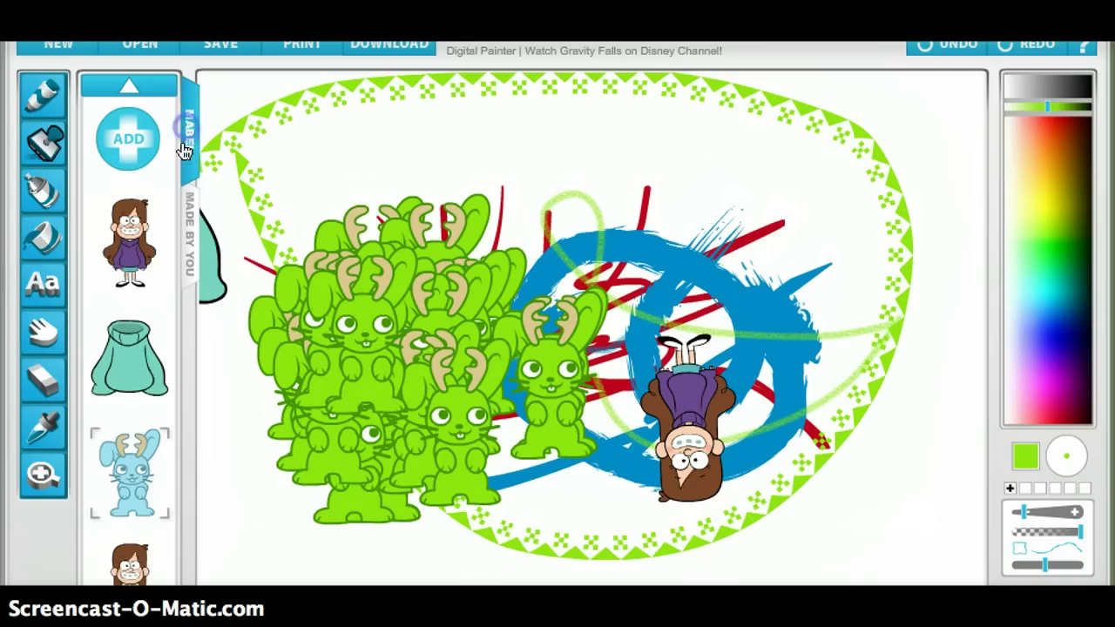
pyautogui.scroll(-5, 129, 348)
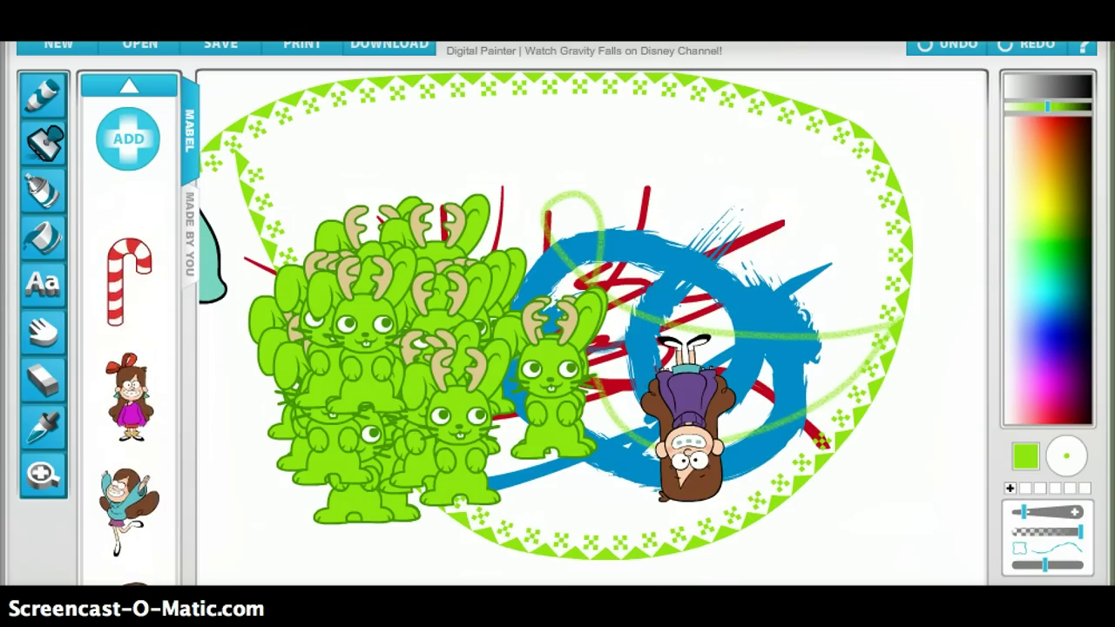
pyautogui.click(129, 243)
pyautogui.click(442, 334)
pyautogui.moveTo(441, 333); pyautogui.dragTo(568, 440)
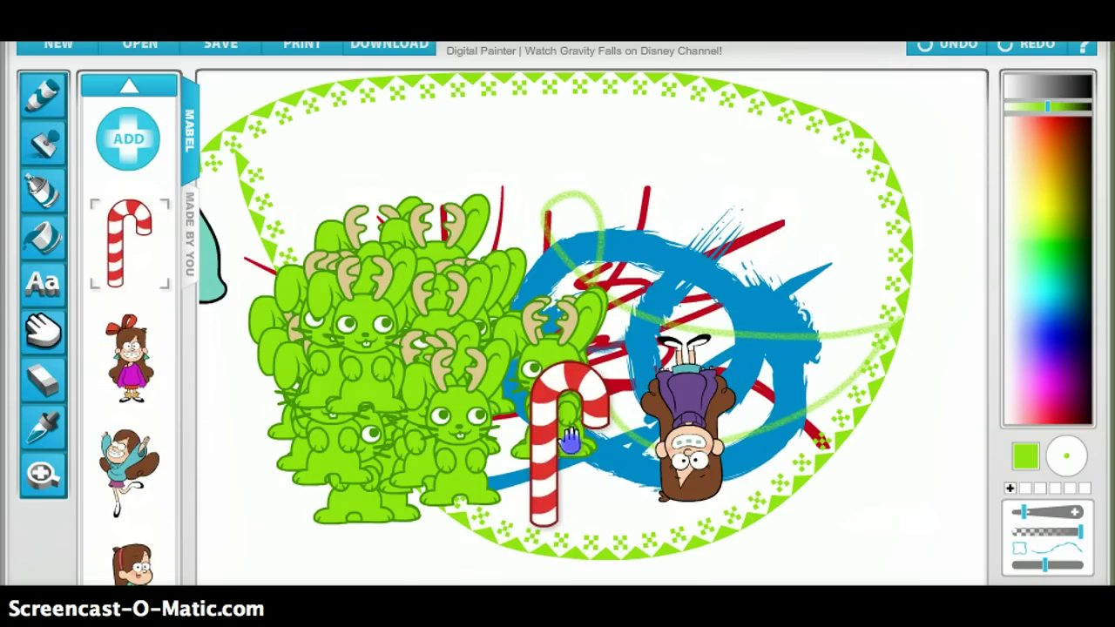
# Set the colour to purple and move the candy cane up and left onto the rabbit cluster
pyautogui.click(1044, 355)
pyautogui.click(515, 383)
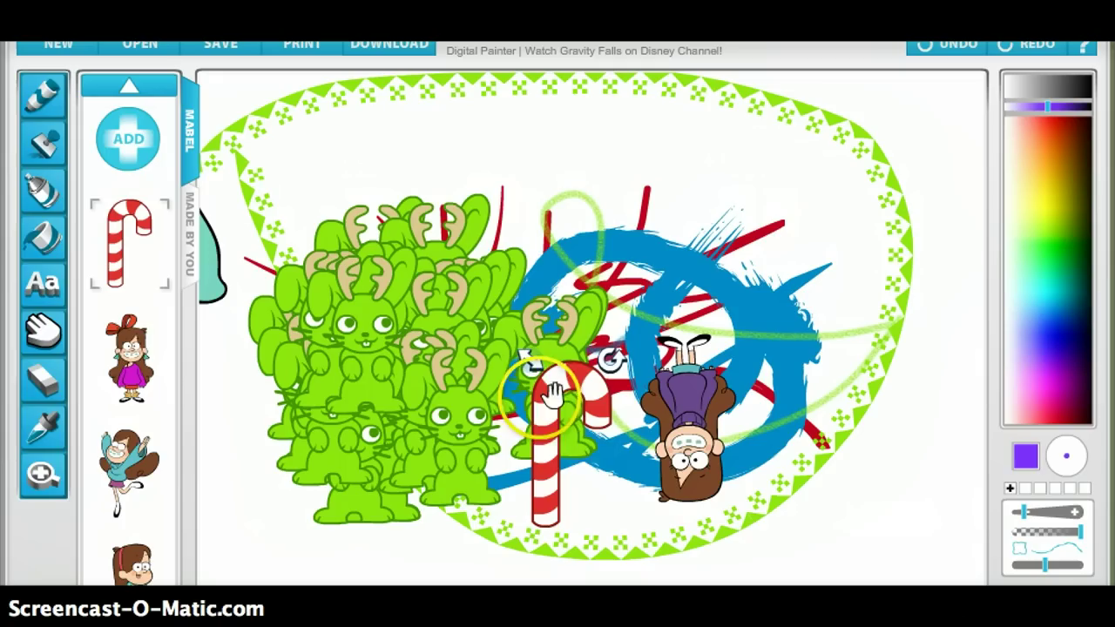
pyautogui.click(610, 402)
pyautogui.moveTo(624, 407); pyautogui.dragTo(508, 279)
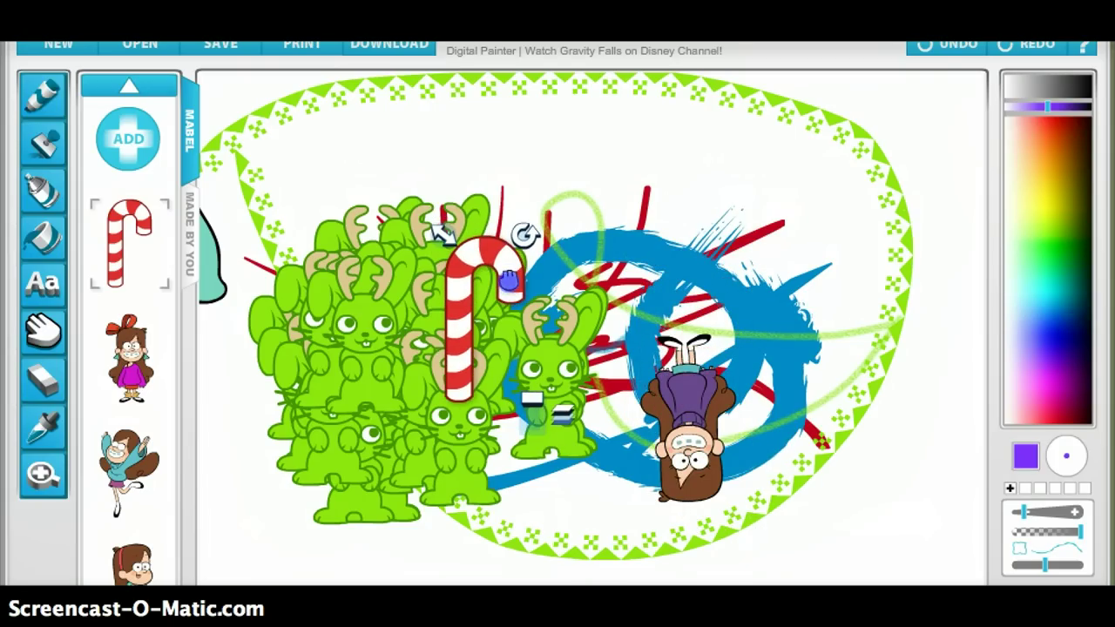
pyautogui.click(560, 546)
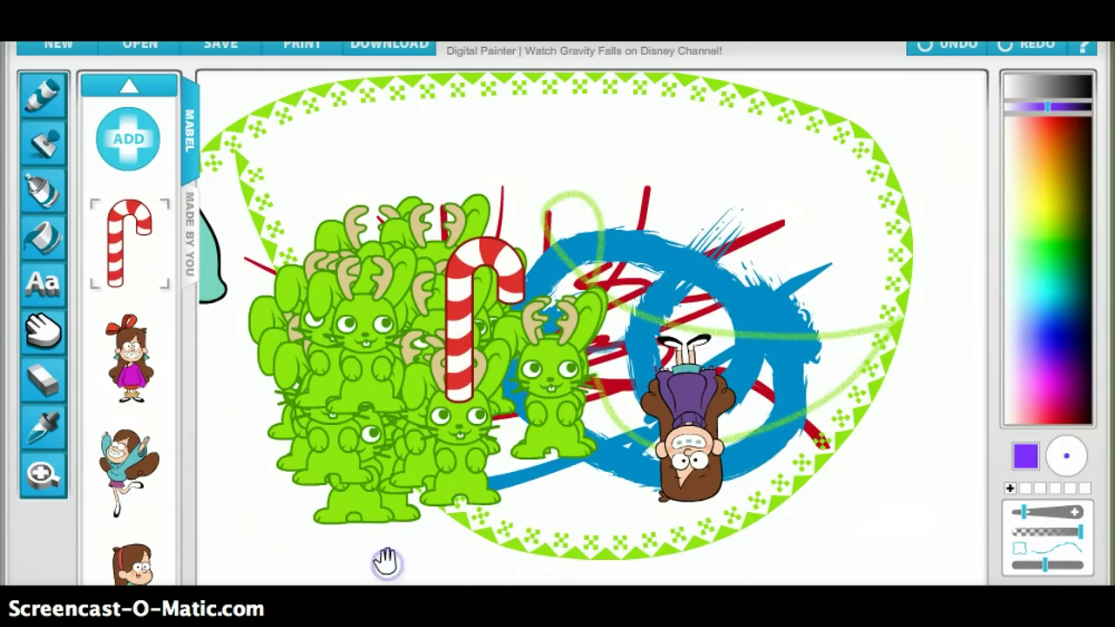
# Place the jumping Mabel stamp so that she stands on top of the candy cane
pyautogui.click(122, 459)
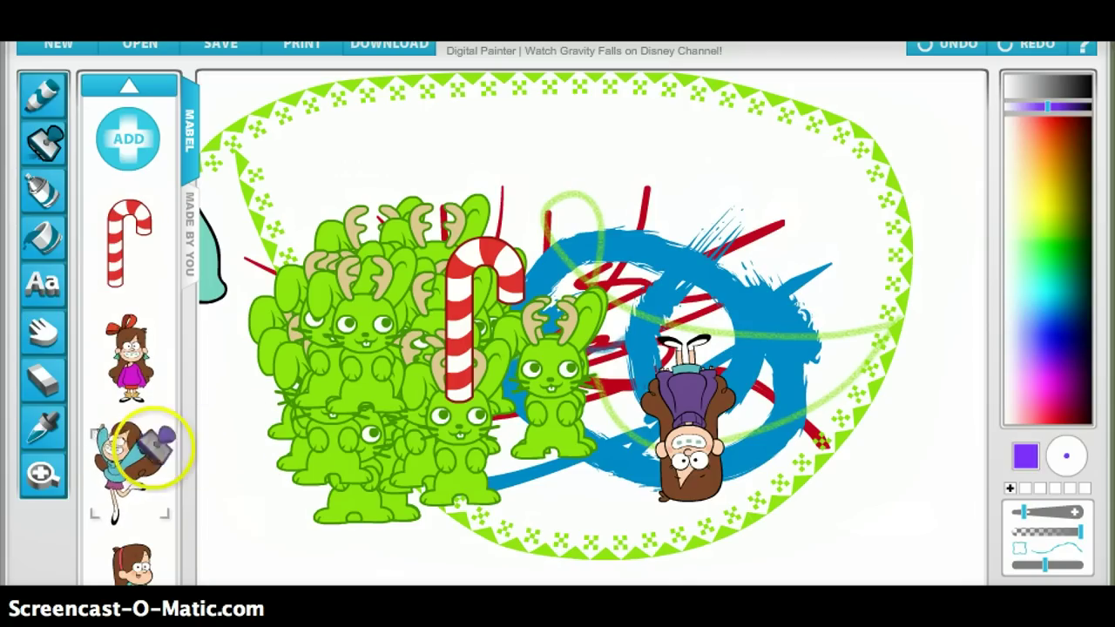
pyautogui.click(640, 392)
pyautogui.moveTo(640, 392); pyautogui.dragTo(505, 170)
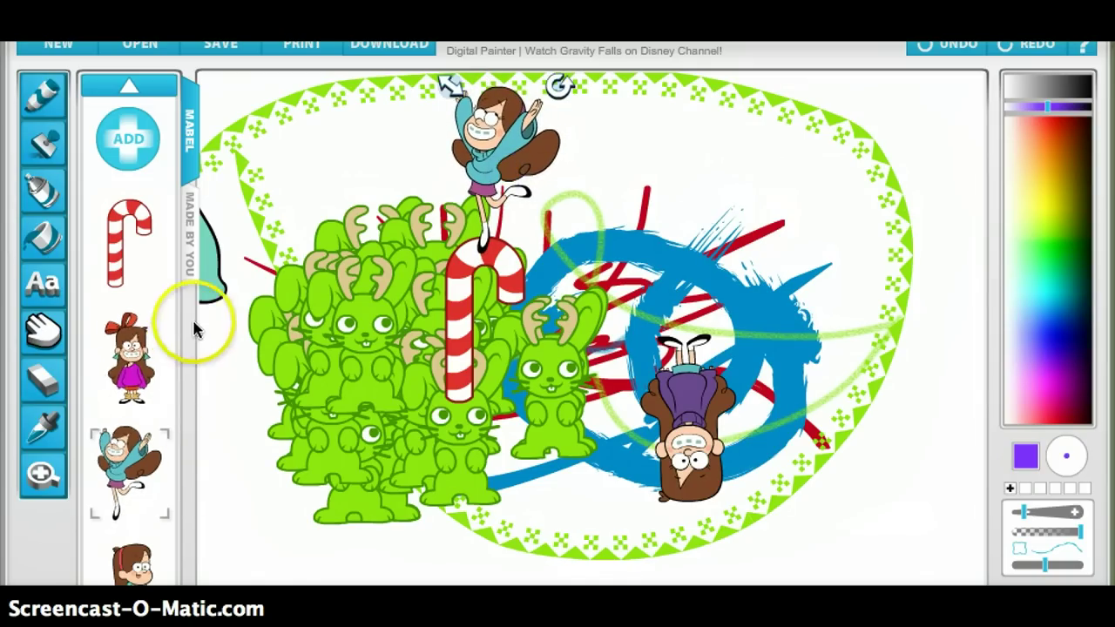
# Add the Mabel stamp with the red bow, enlarge it and turn it sideways above the upside-down Mabel
pyautogui.click(157, 370)
pyautogui.moveTo(139, 373); pyautogui.dragTo(707, 254)
pyautogui.moveTo(799, 142); pyautogui.dragTo(615, 221)
pyautogui.moveTo(628, 315); pyautogui.dragTo(1099, 357)
pyautogui.moveTo(849, 240); pyautogui.dragTo(627, 202)
pyautogui.click(664, 296)
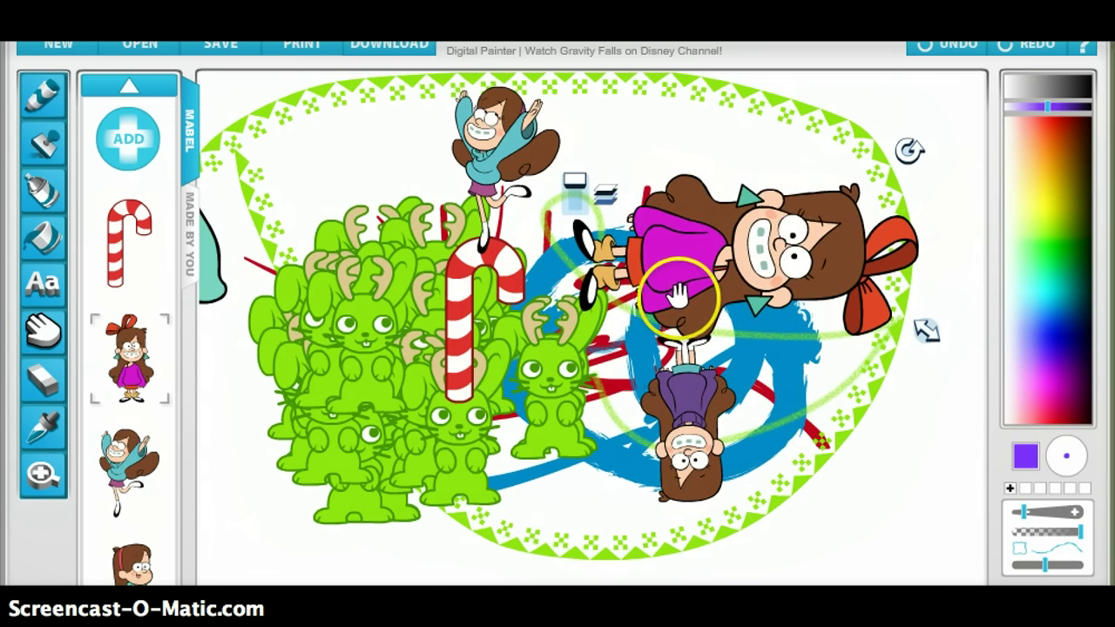
# Add the running Dipper stamp, shrink it to a tiny figure and place it on the upside-down Mabel's face
pyautogui.click(162, 269)
pyautogui.click(162, 229)
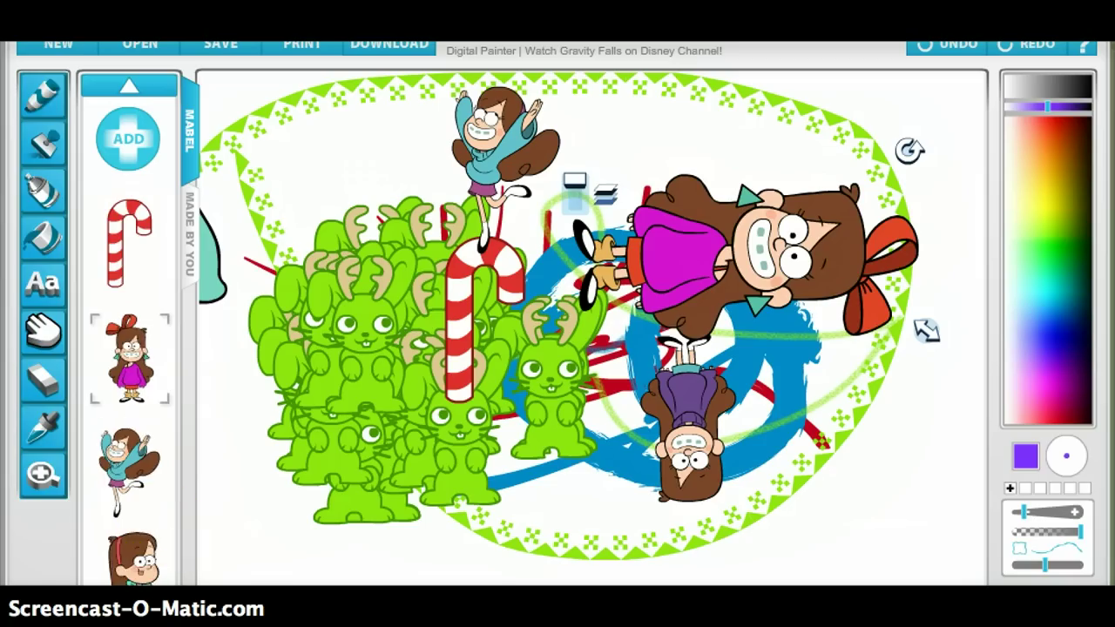
pyautogui.click(158, 609)
pyautogui.click(159, 610)
pyautogui.click(159, 609)
pyautogui.click(159, 610)
pyautogui.click(158, 609)
pyautogui.moveTo(131, 357); pyautogui.dragTo(572, 405)
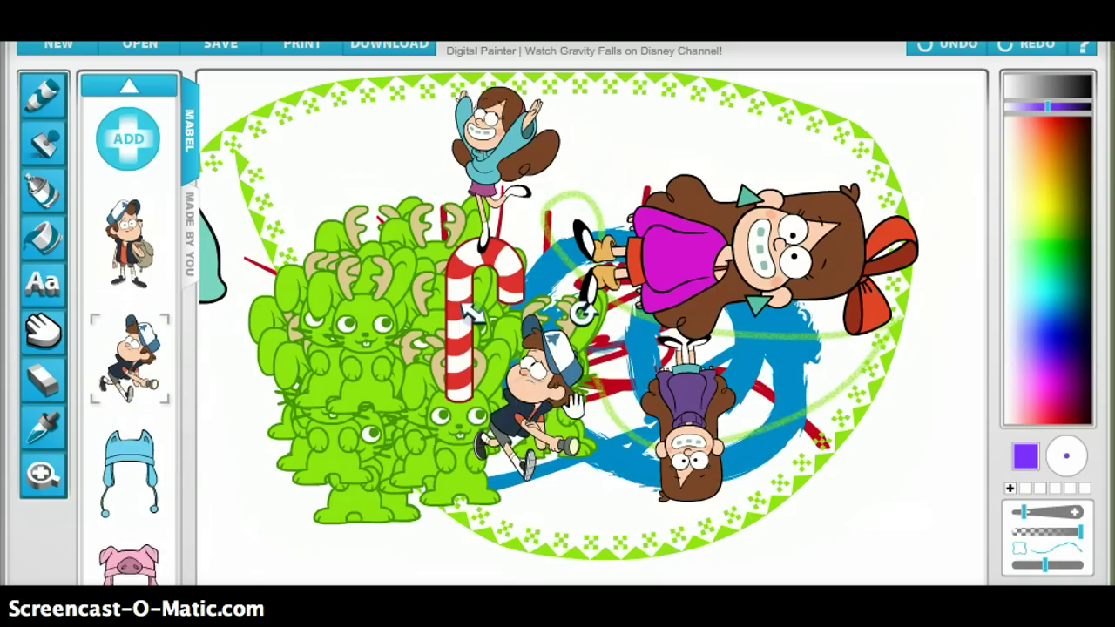
pyautogui.moveTo(471, 315); pyautogui.dragTo(574, 367)
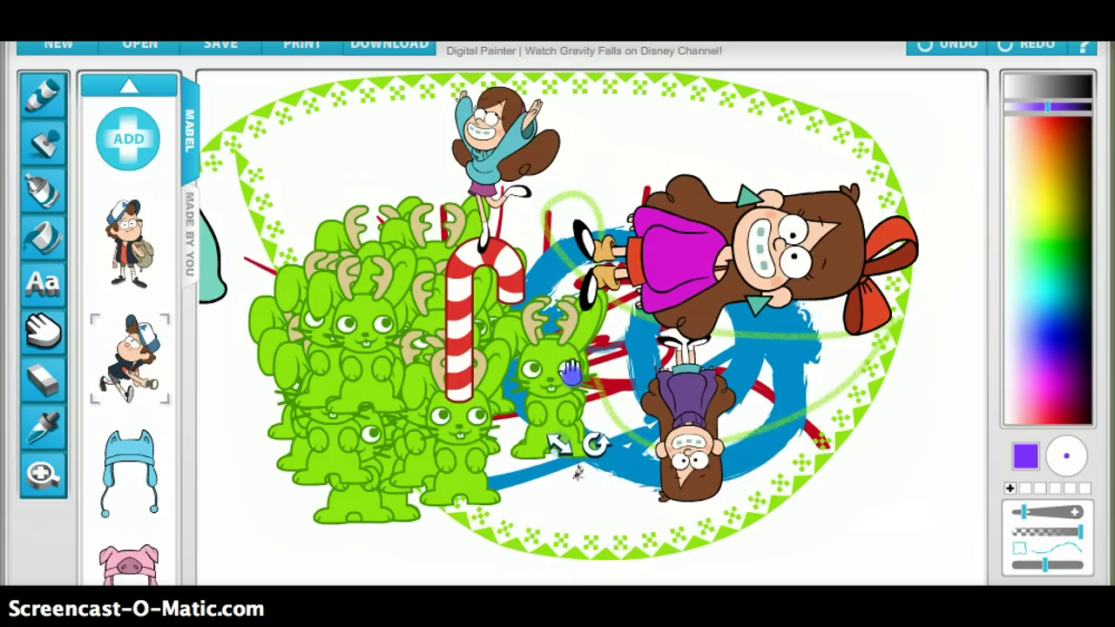
pyautogui.click(586, 485)
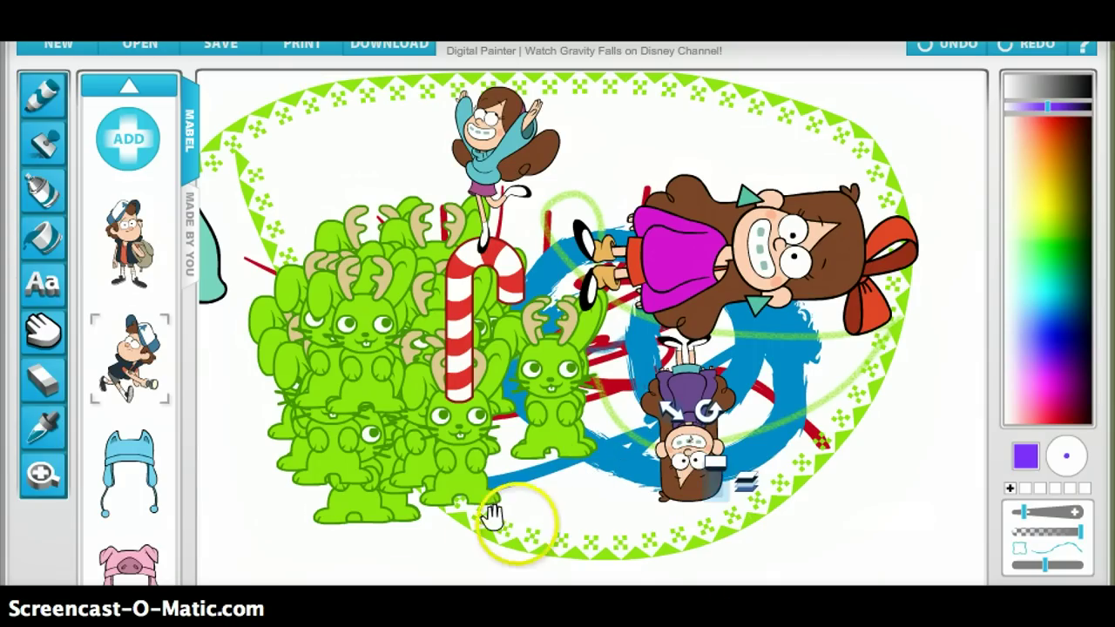
# Place the blue cat-eared hat on the head of the front rabbit beside the candy cane
pyautogui.moveTo(129, 470); pyautogui.dragTo(383, 305)
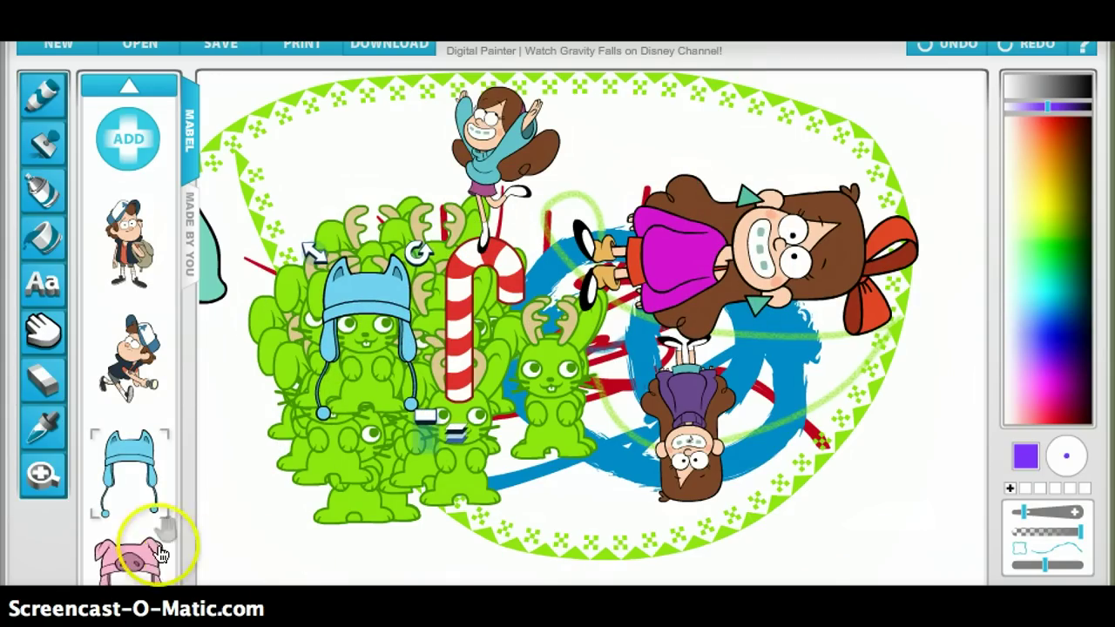
# Add a person's first name in purple text above the rabbit cluster
pyautogui.click(44, 281)
pyautogui.click(293, 189)
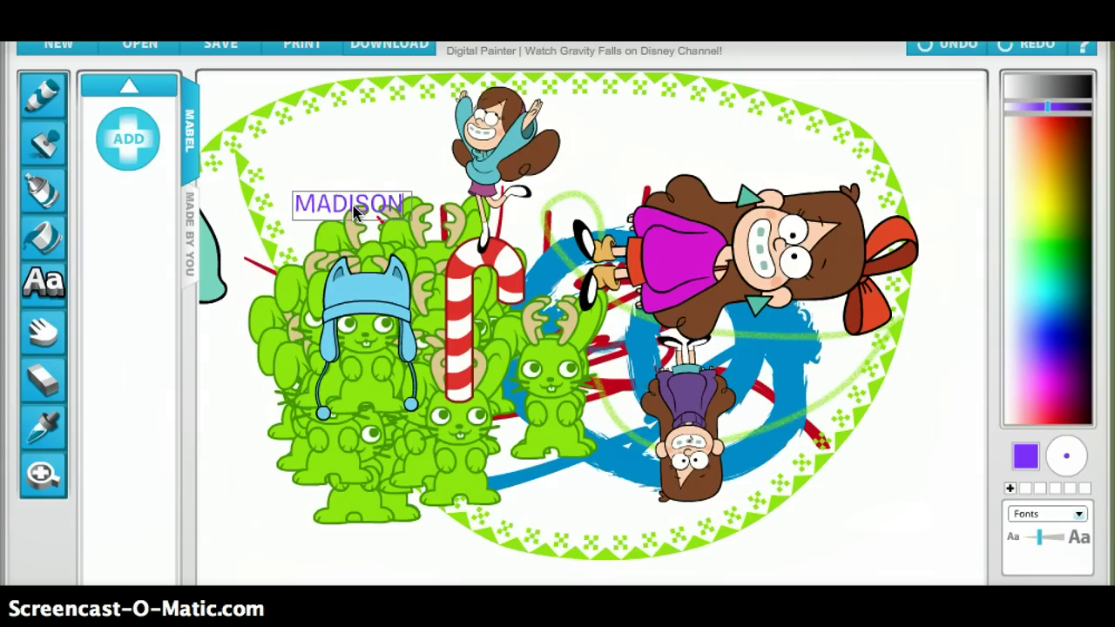
# Add a row of exclamation marks after the first name in the purple text above the rabbits
pyautogui.moveTo(369, 203); pyautogui.dragTo(427, 183)
pyautogui.click(355, 192)
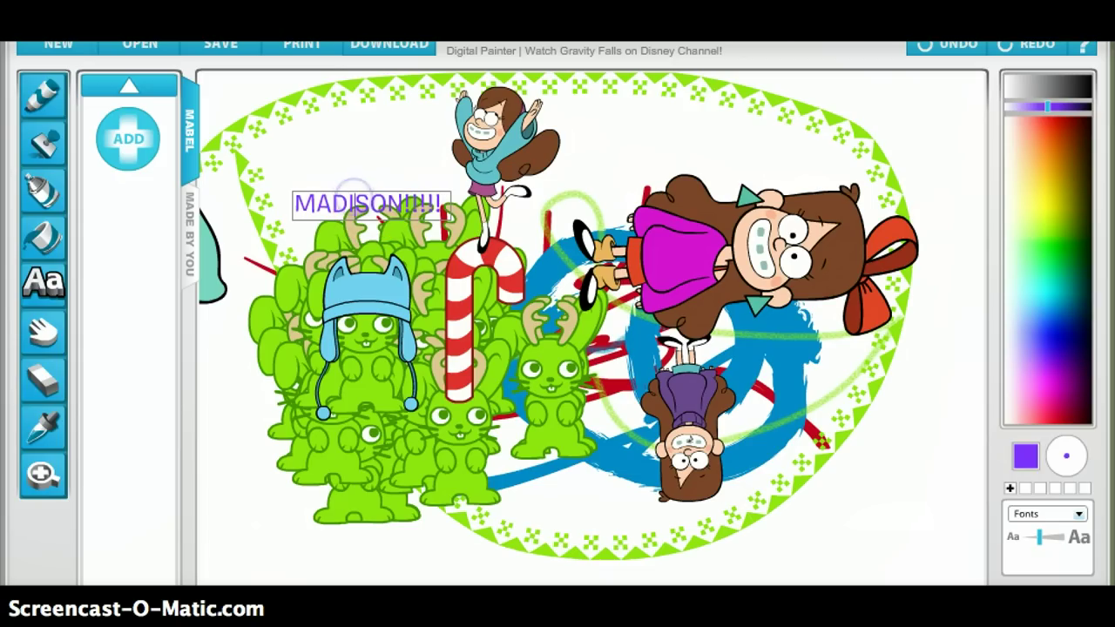
pyautogui.moveTo(360, 189); pyautogui.dragTo(378, 187)
pyautogui.click(454, 215)
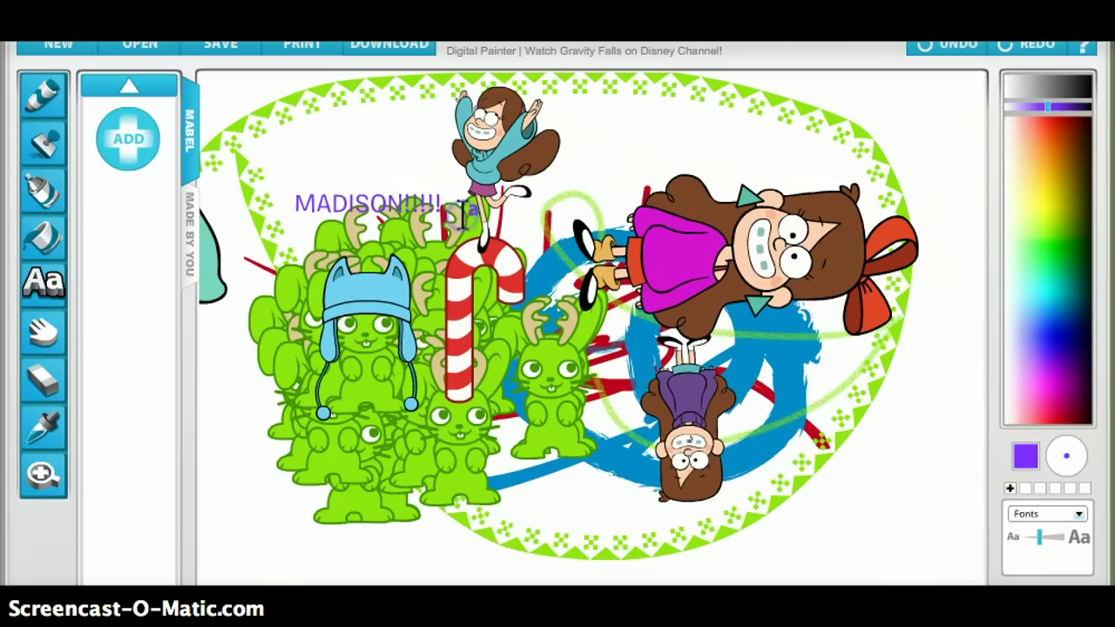
# Choose orange-red and add a line of text beginning "Gravity Falls is awesome and" above the sideways Mabel
pyautogui.click(1053, 135)
pyautogui.click(648, 142)
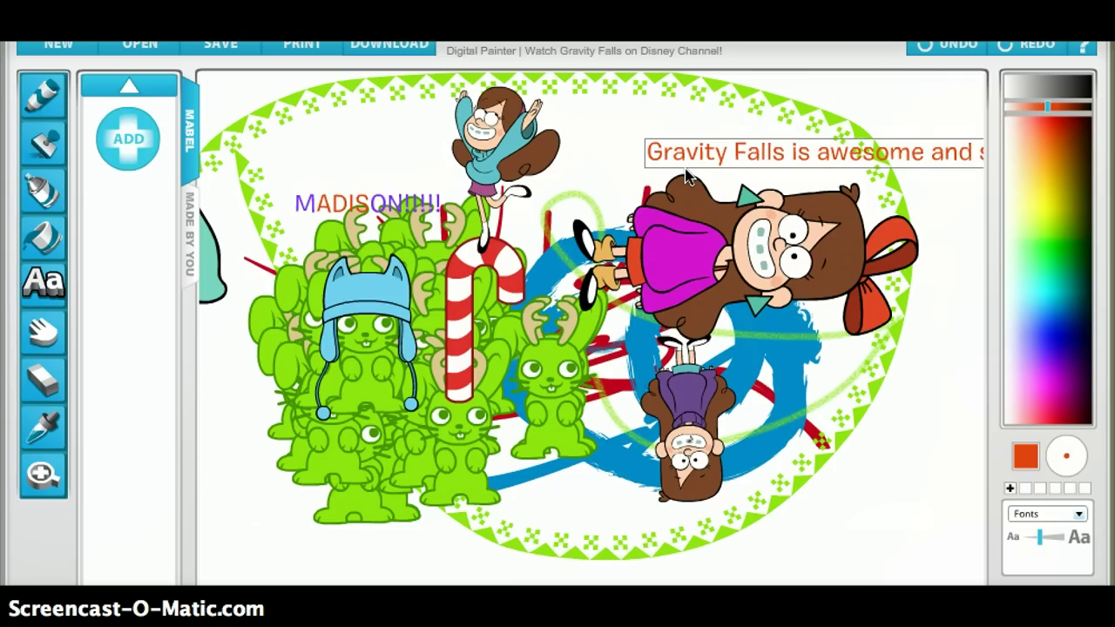
pyautogui.moveTo(747, 150); pyautogui.dragTo(1025, 157)
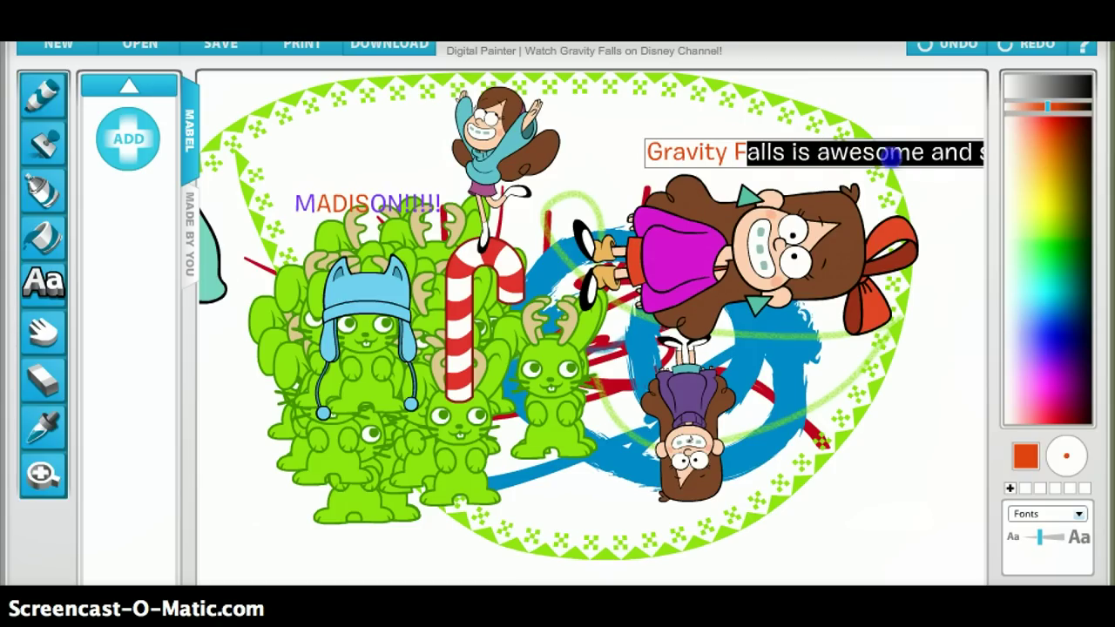
pyautogui.moveTo(888, 158); pyautogui.dragTo(749, 159)
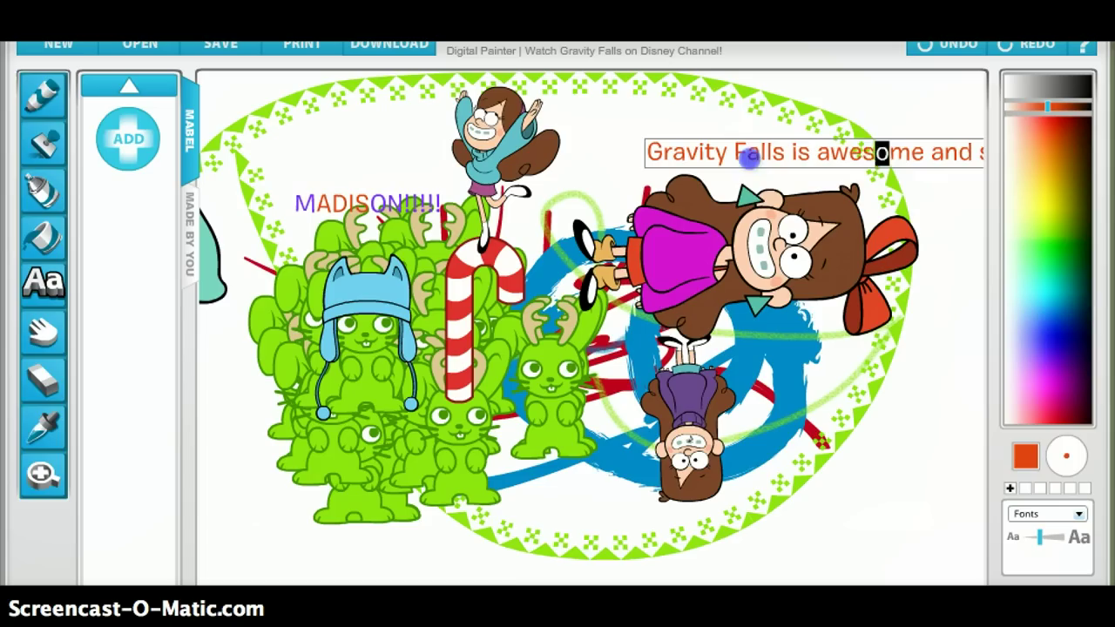
pyautogui.click(652, 154)
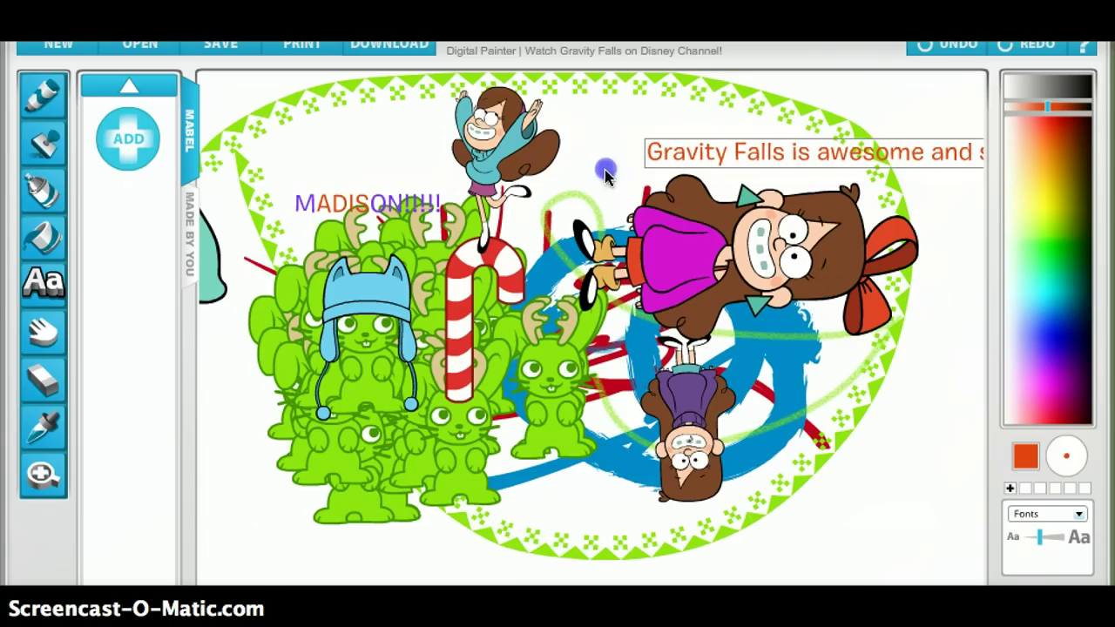
# Select the blue cat-eared hat with the hand tool and sample the rabbits' green as the paint colour
pyautogui.click(42, 348)
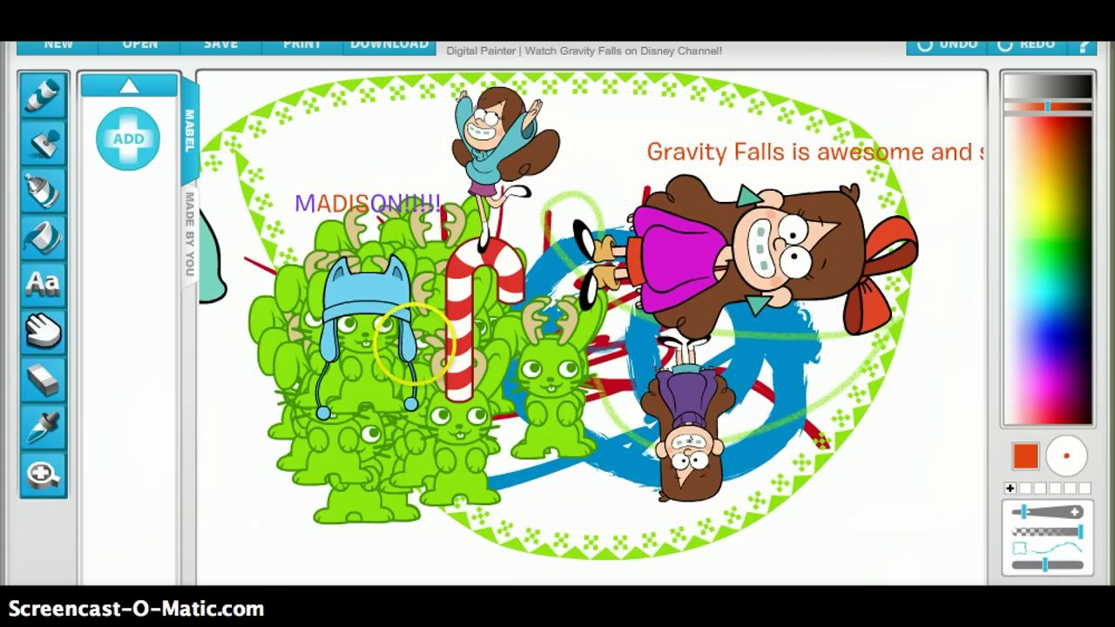
pyautogui.click(414, 340)
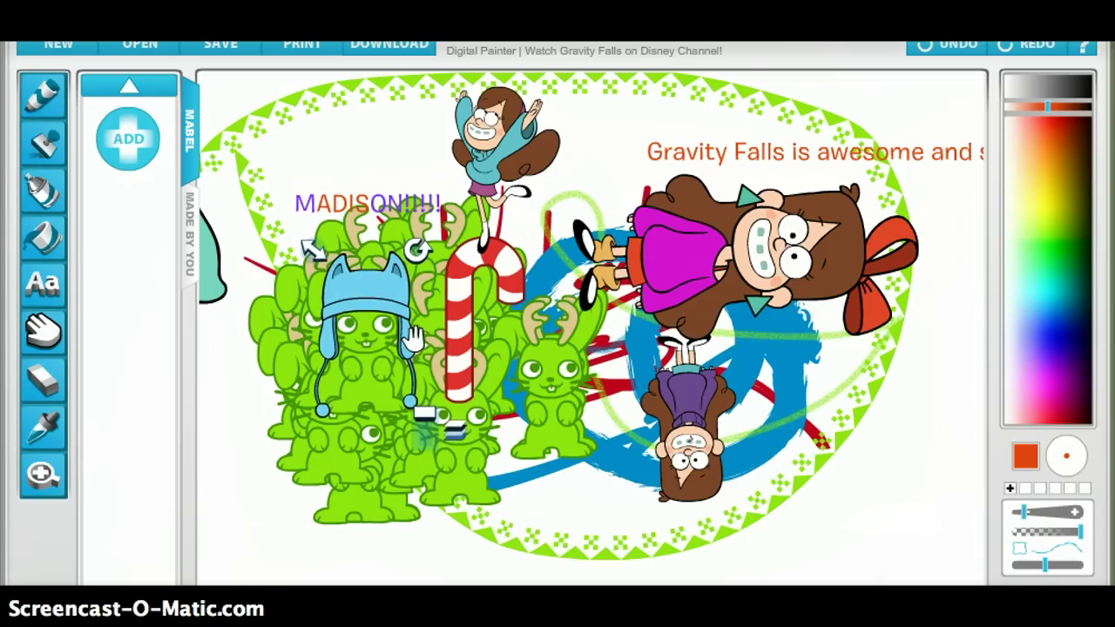
pyautogui.click(42, 434)
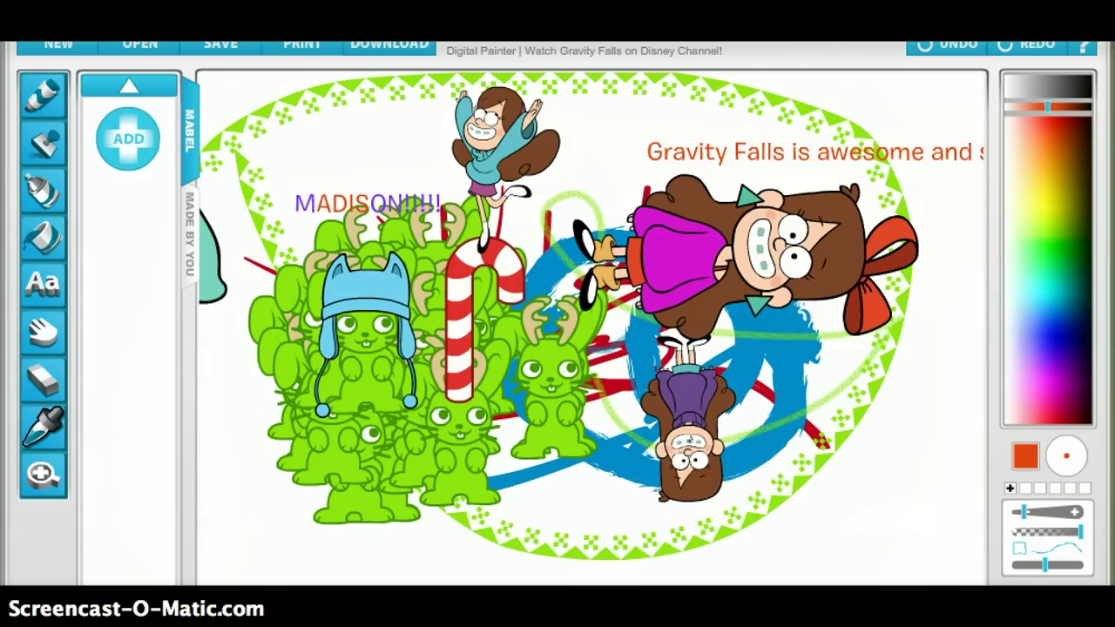
pyautogui.click(389, 446)
pyautogui.click(437, 488)
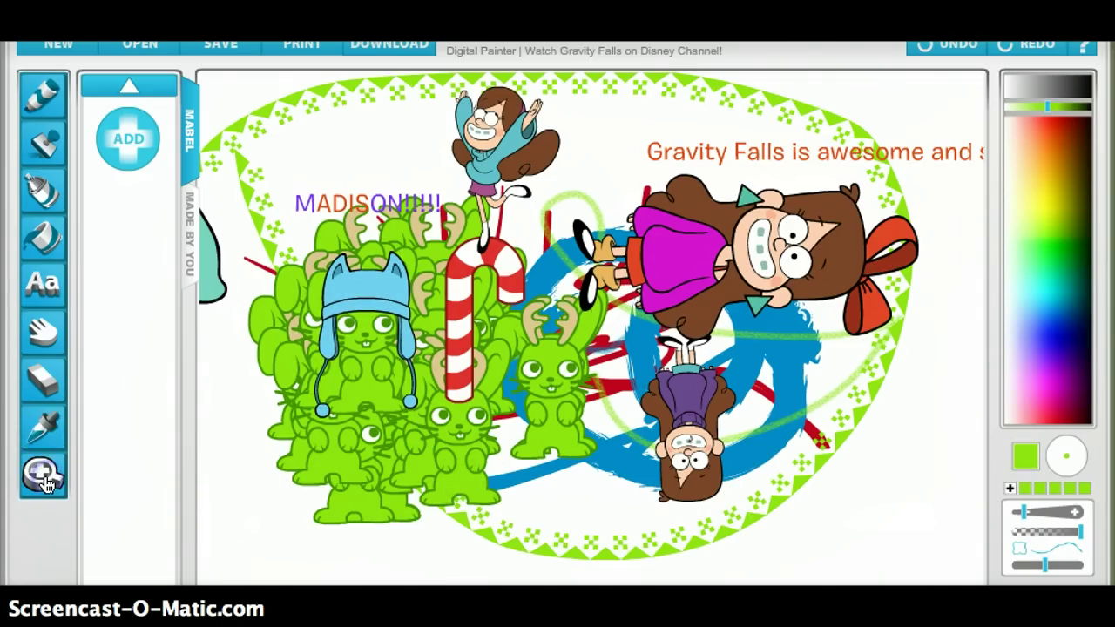
pyautogui.click(323, 466)
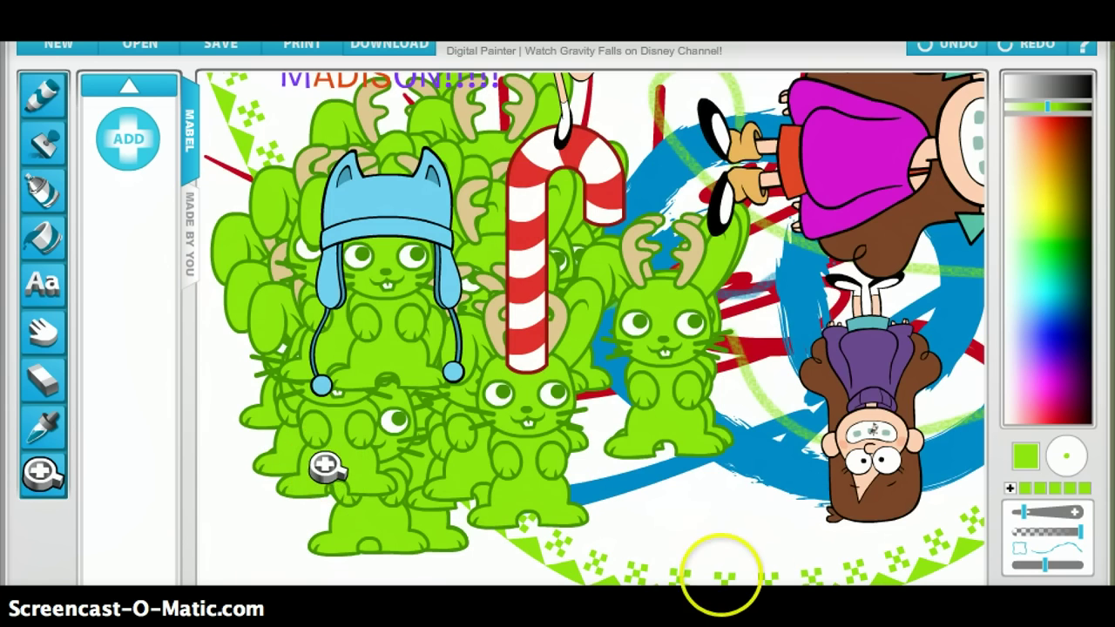
pyautogui.scroll(-1, 453, 370)
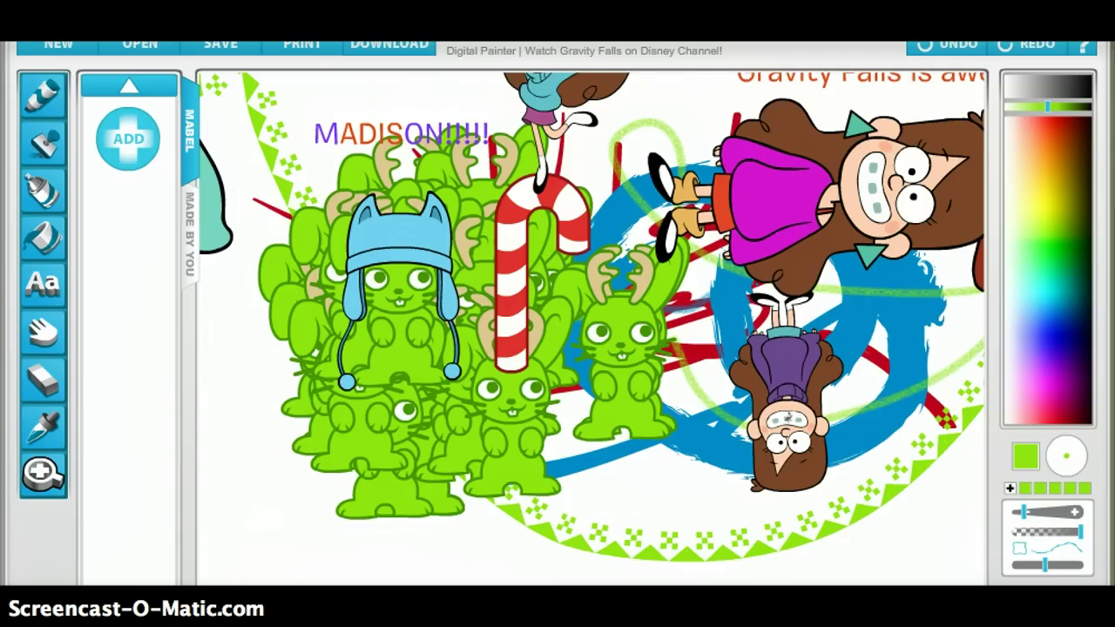
pyautogui.scroll(-1, 592, 328)
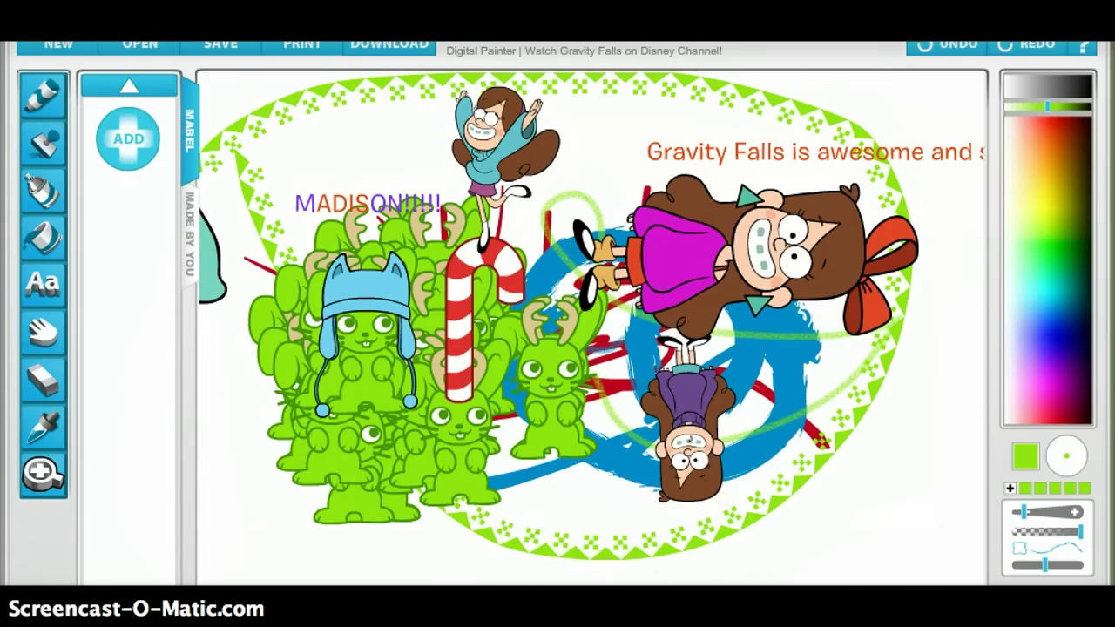
pyautogui.scroll(-1, 557, 314)
pyautogui.scroll(1, 557, 313)
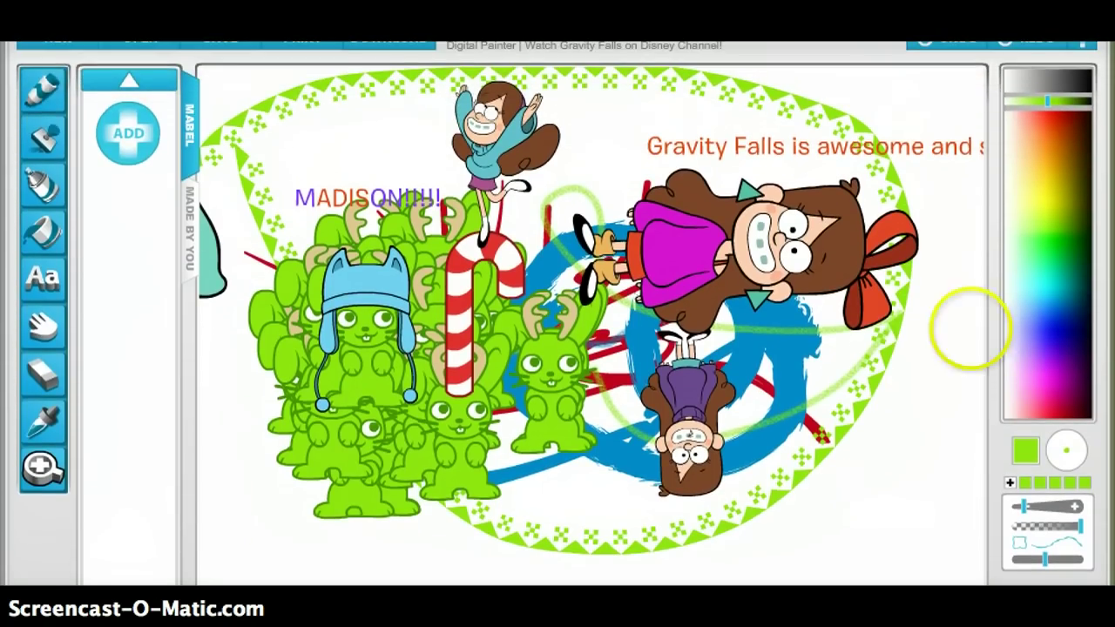
# Spray soft green strokes and magenta strokes across the rabbits, the Mabels and the background
pyautogui.click(46, 188)
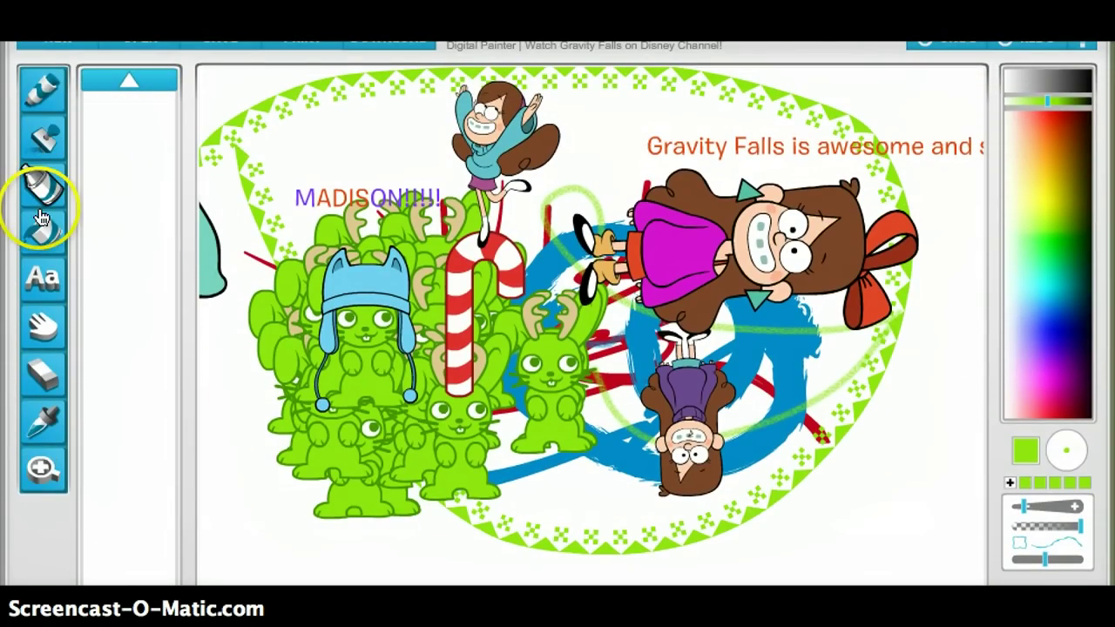
pyautogui.moveTo(216, 365)
pyautogui.mouseDown()
pyautogui.moveTo(238, 473)
pyautogui.moveTo(495, 548)
pyautogui.moveTo(739, 548)
pyautogui.moveTo(615, 444)
pyautogui.moveTo(592, 288)
pyautogui.moveTo(375, 193)
pyautogui.moveTo(766, 214)
pyautogui.moveTo(701, 396)
pyautogui.mouseUp()
pyautogui.moveTo(384, 532); pyautogui.dragTo(861, 490)
pyautogui.click(1043, 381)
pyautogui.moveTo(465, 340); pyautogui.dragTo(487, 425)
pyautogui.moveTo(620, 373)
pyautogui.mouseDown()
pyautogui.moveTo(801, 455)
pyautogui.moveTo(878, 510)
pyautogui.moveTo(903, 447)
pyautogui.moveTo(631, 371)
pyautogui.moveTo(766, 192)
pyautogui.moveTo(462, 331)
pyautogui.moveTo(461, 209)
pyautogui.moveTo(417, 107)
pyautogui.moveTo(374, 131)
pyautogui.moveTo(224, 175)
pyautogui.moveTo(261, 287)
pyautogui.moveTo(278, 496)
pyautogui.mouseUp()
# Fill the white background outside the green border with the magenta Christmas tree and gift pattern
pyautogui.click(41, 230)
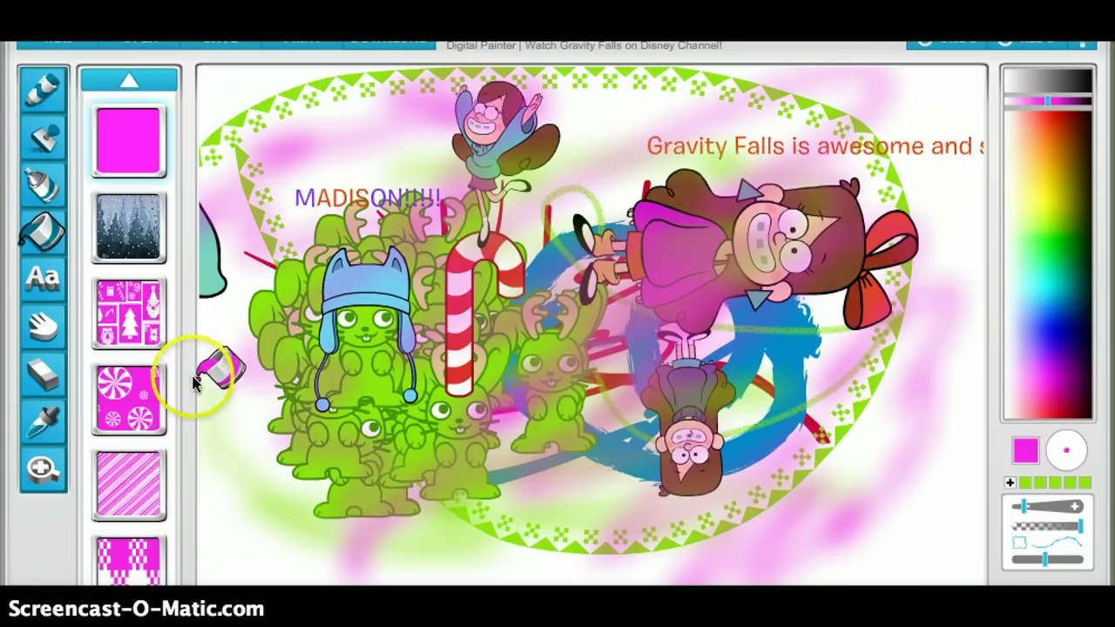
pyautogui.click(142, 309)
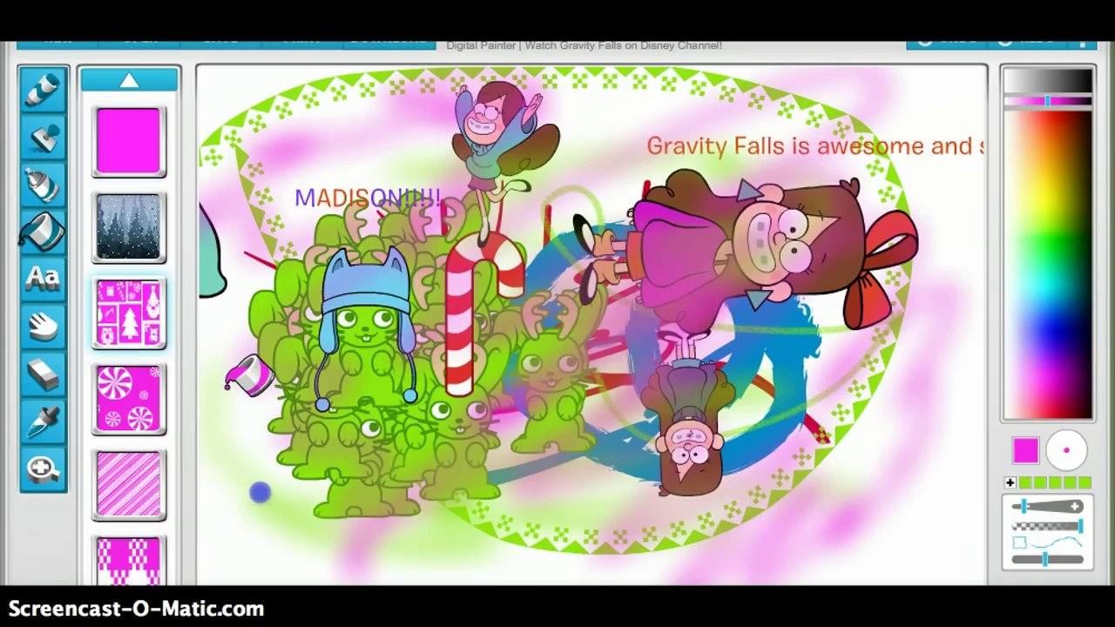
pyautogui.click(567, 368)
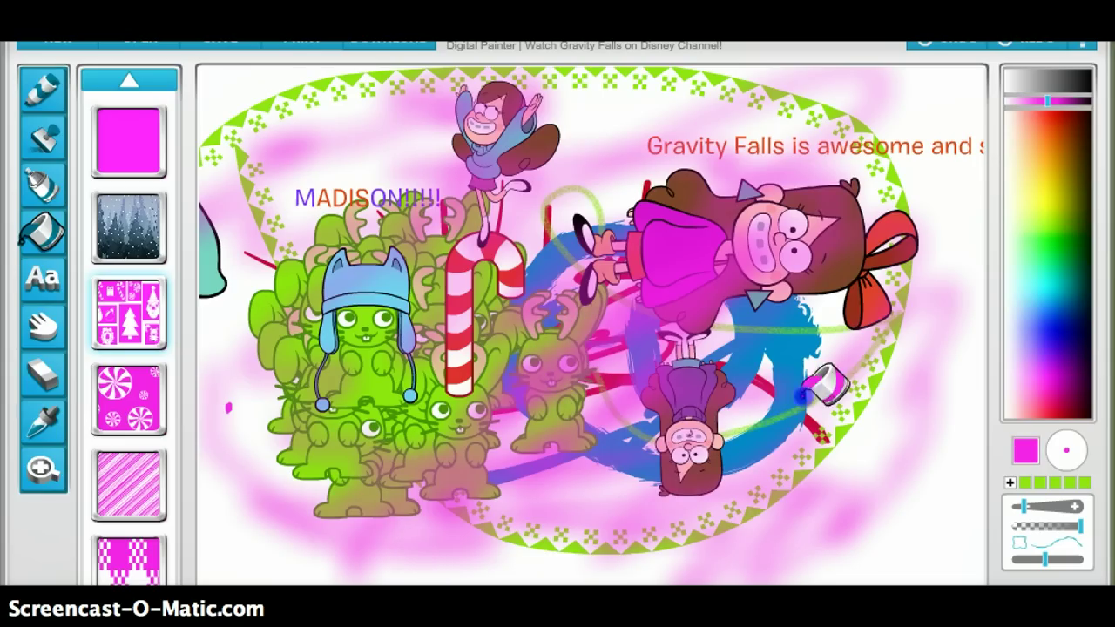
pyautogui.click(925, 416)
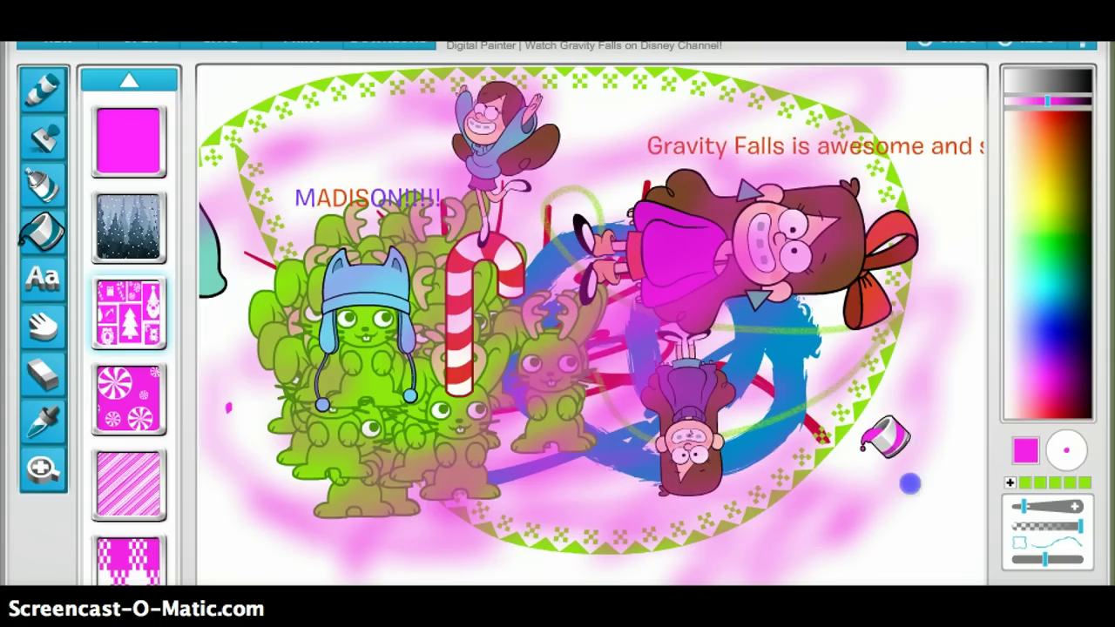
pyautogui.click(930, 540)
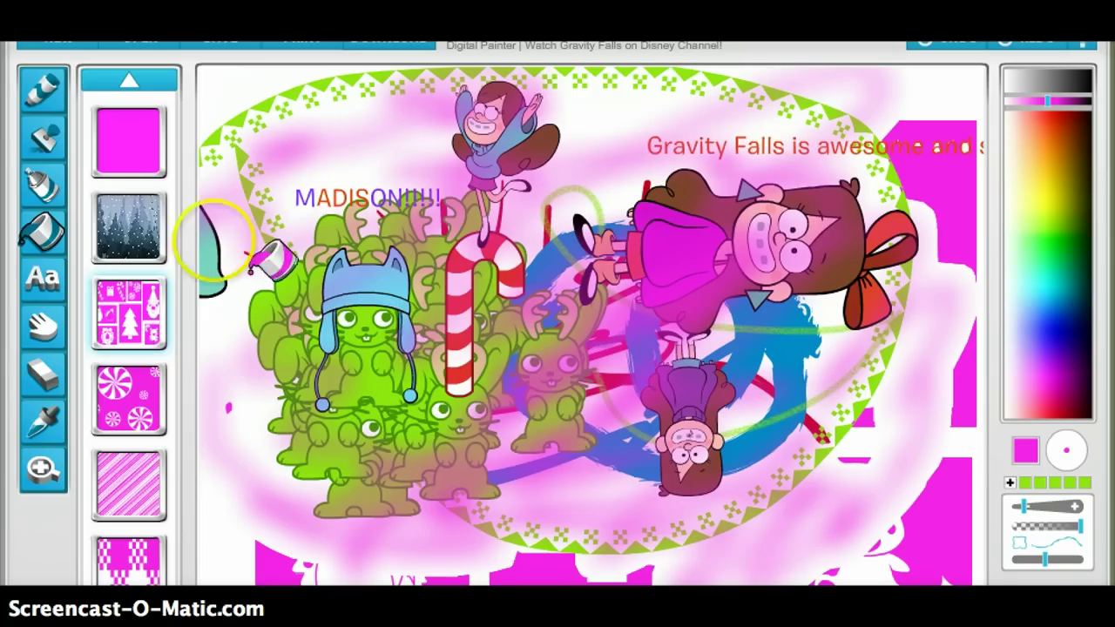
# Fill the magenta-patterned background outside the sprayed area with the snowy forest scene
pyautogui.click(129, 228)
pyautogui.click(286, 198)
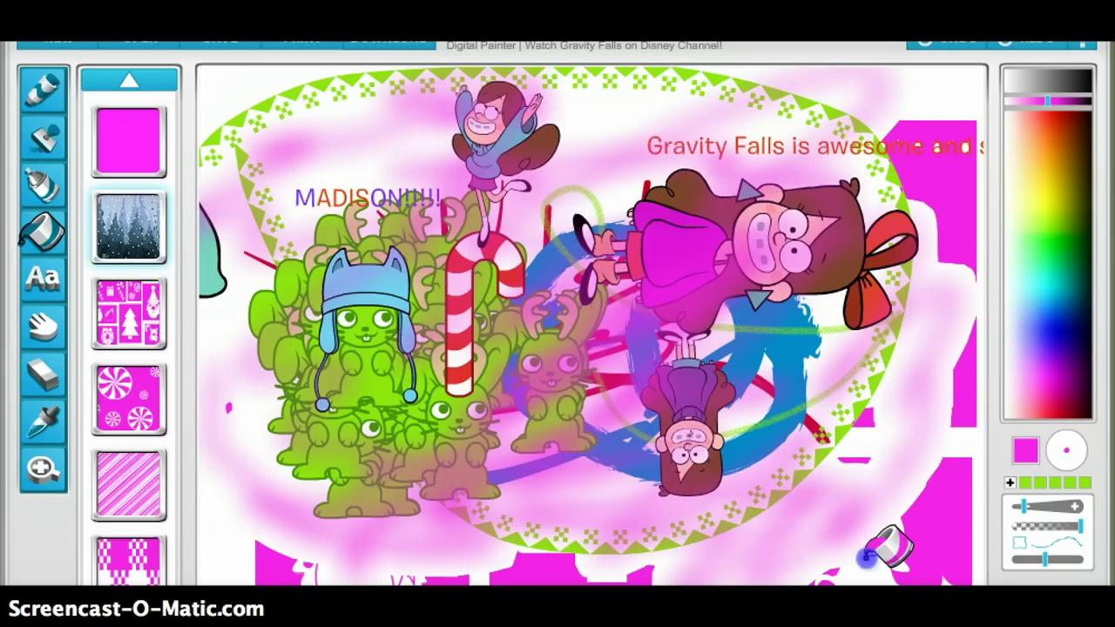
pyautogui.click(915, 555)
pyautogui.click(726, 495)
pyautogui.click(250, 390)
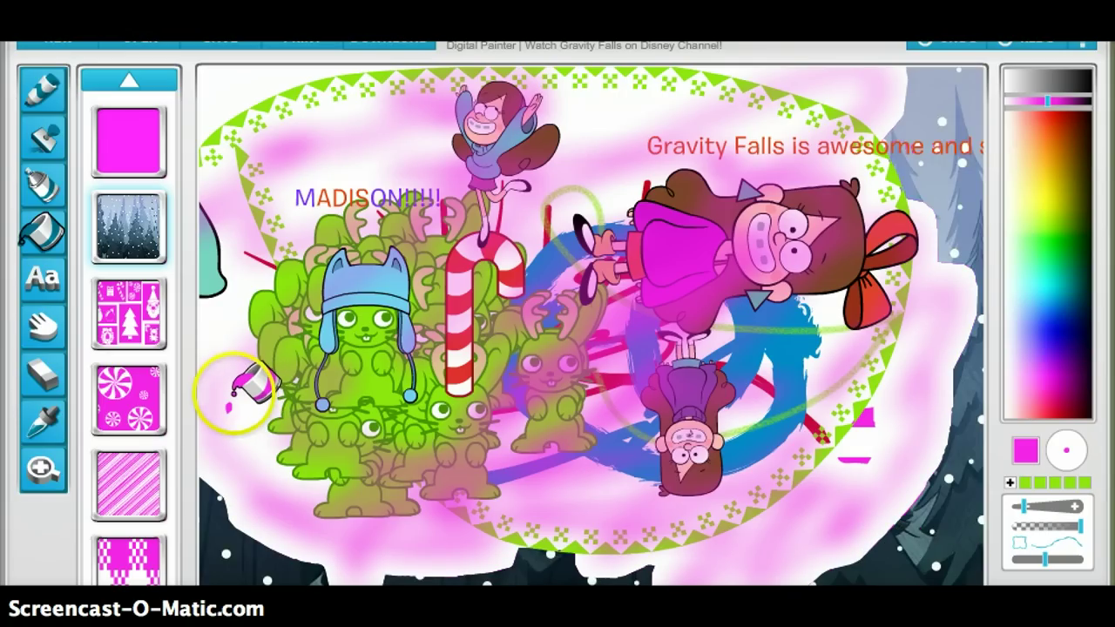